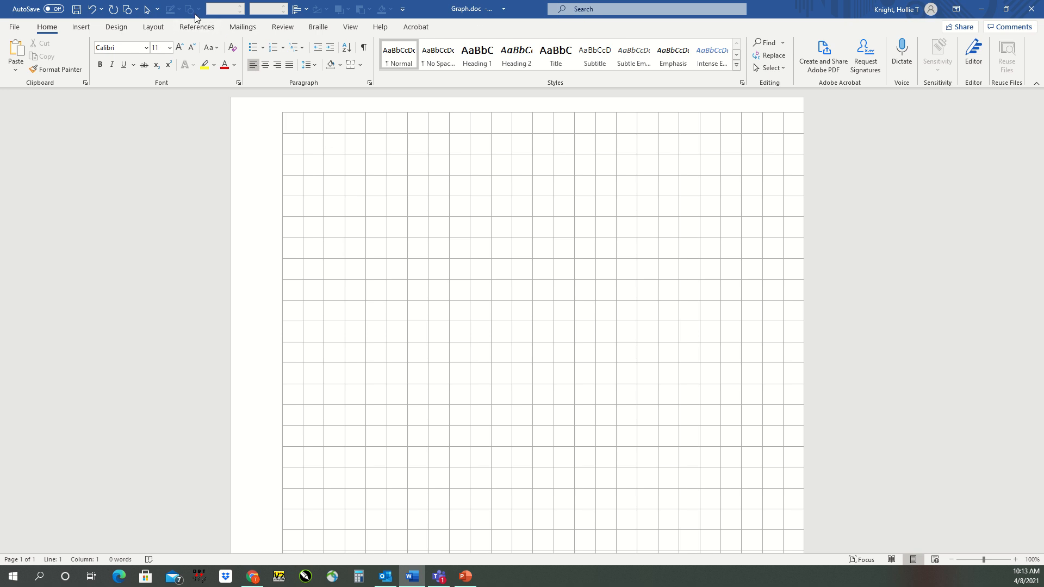
- Draw a circle about 0.4 inches across in the fourth row near the grid's left edge and fill it black
{"action": "left_click", "coordinate": [128, 9]}
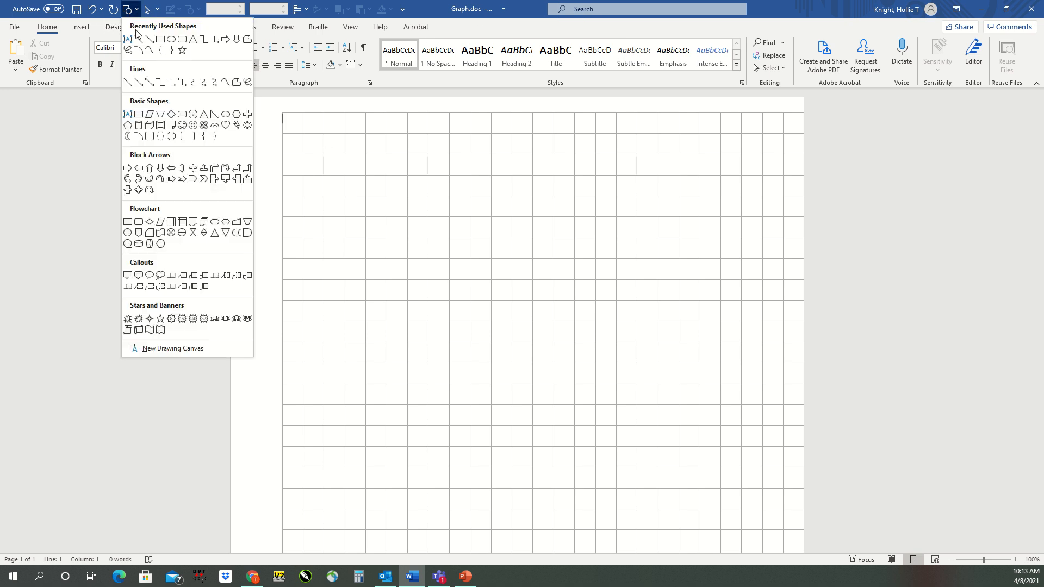
{"action": "left_click", "coordinate": [172, 41]}
{"action": "left_click_drag", "start_coordinate": [333, 175], "coordinate": [356, 196]}
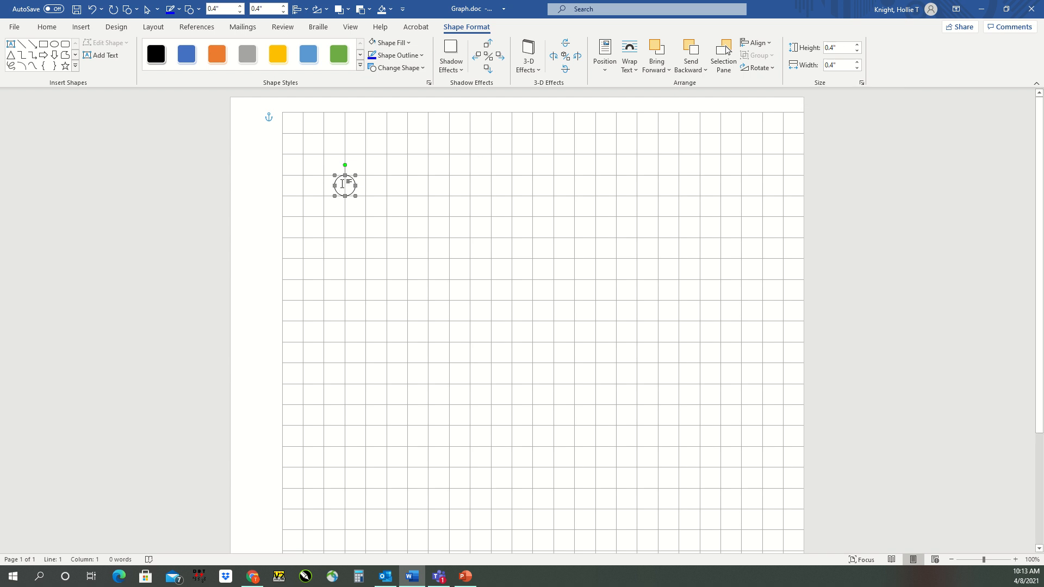
{"action": "left_click_drag", "start_coordinate": [344, 182], "coordinate": [322, 178]}
{"action": "left_click", "coordinate": [401, 44]}
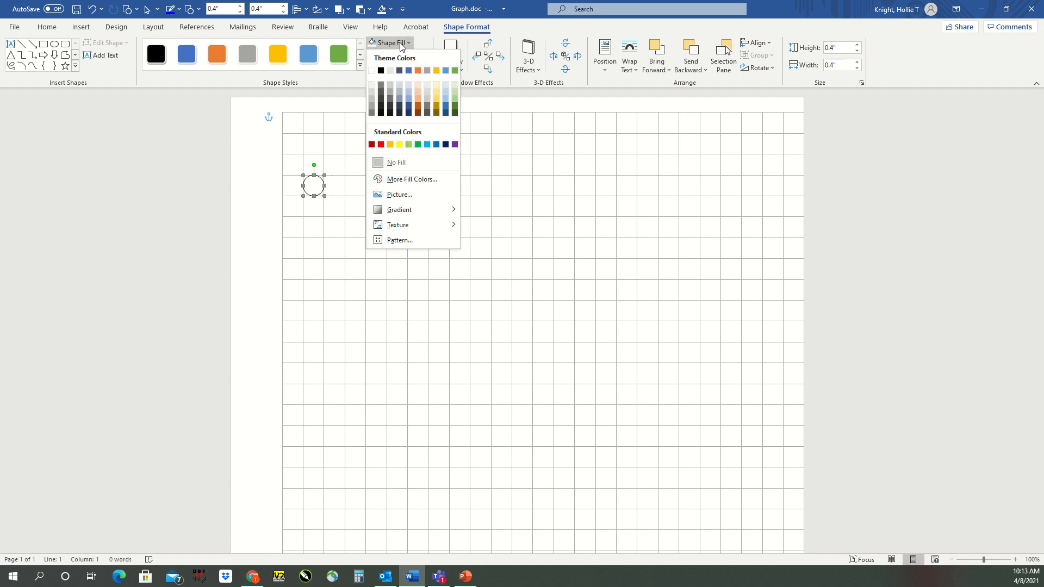
{"action": "left_click", "coordinate": [381, 70]}
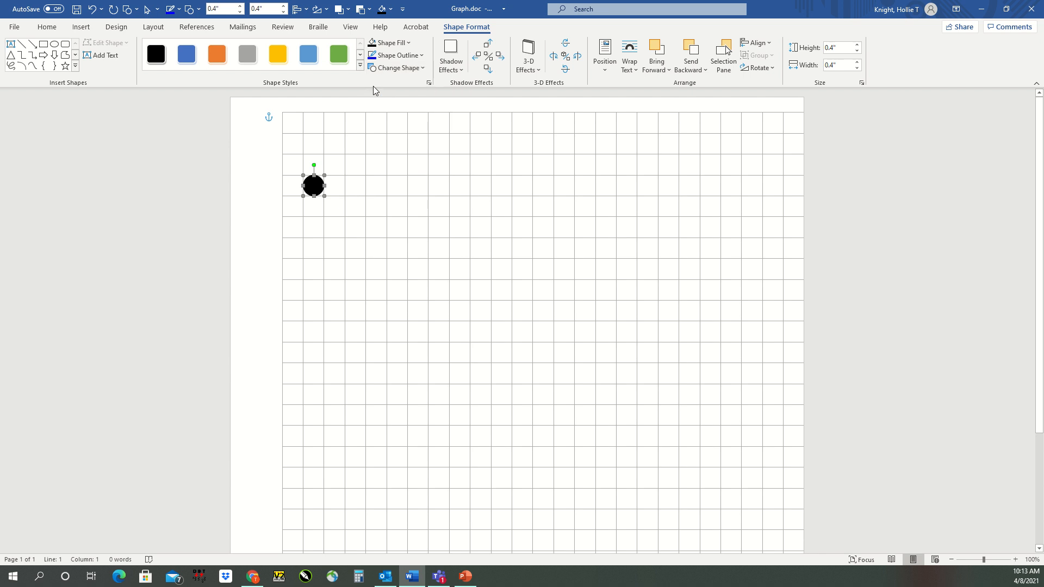
- Give the black circle a white outline with a weight of 6 pt
{"action": "left_click", "coordinate": [396, 56]}
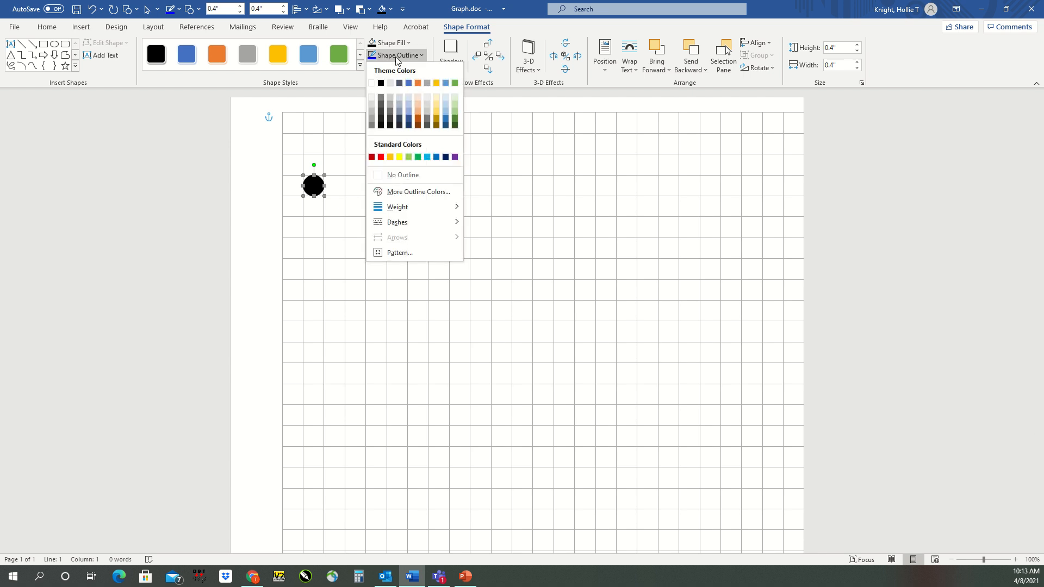
{"action": "mouse_move", "coordinate": [422, 209]}
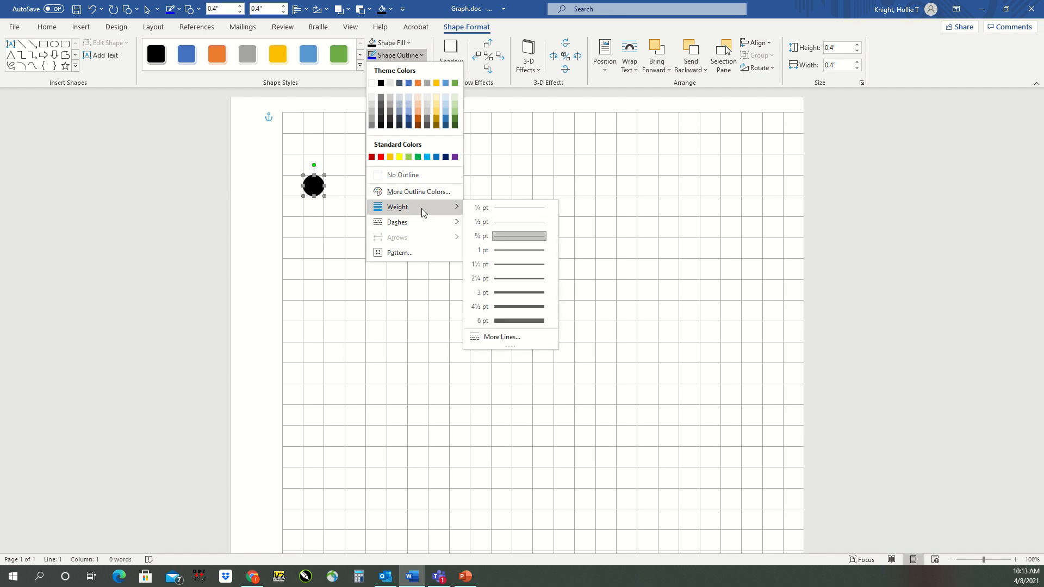
{"action": "left_click", "coordinate": [521, 321]}
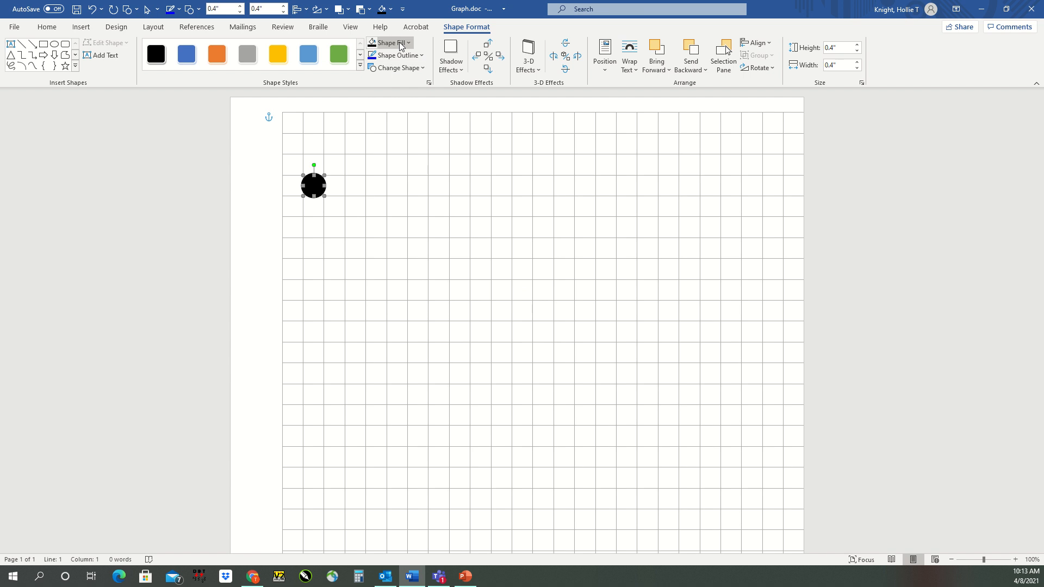
{"action": "left_click", "coordinate": [401, 46]}
{"action": "left_click", "coordinate": [402, 55]}
{"action": "left_click", "coordinate": [403, 55]}
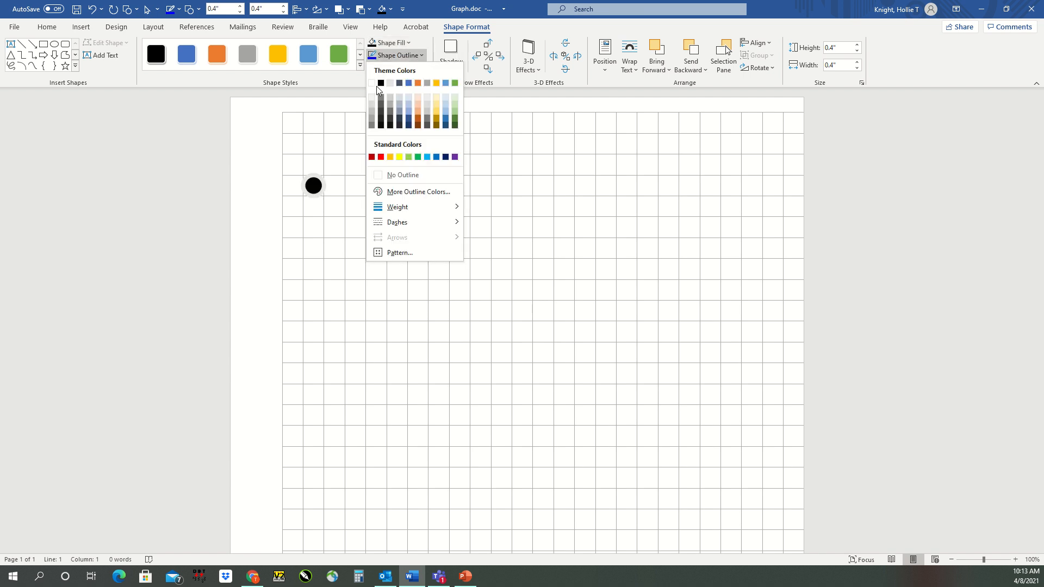
{"action": "left_click", "coordinate": [373, 83]}
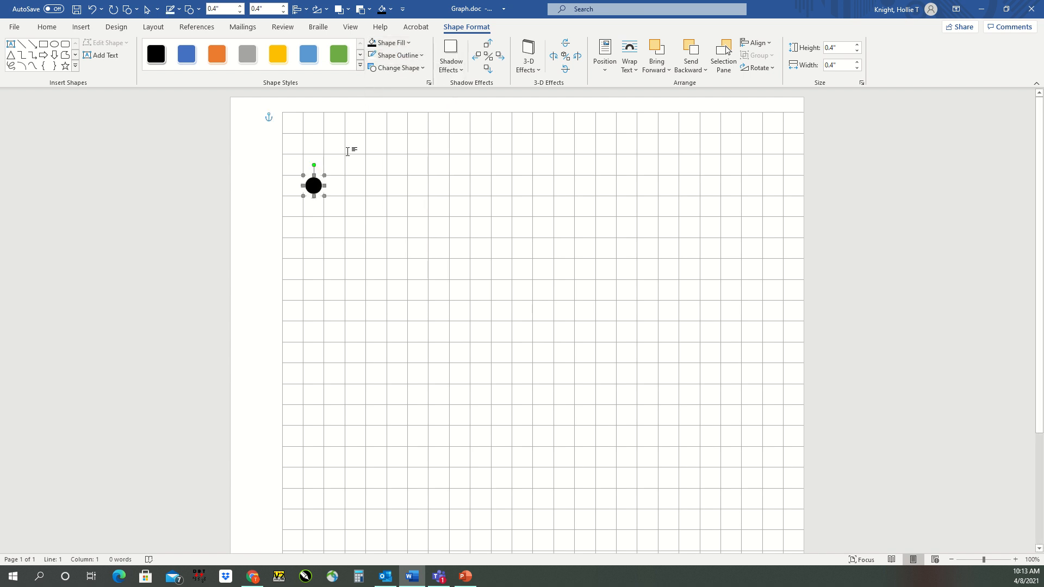
- Move the circle several squares to the right and thicken its outline to 10 pt
{"action": "left_click_drag", "start_coordinate": [316, 187], "coordinate": [379, 187]}
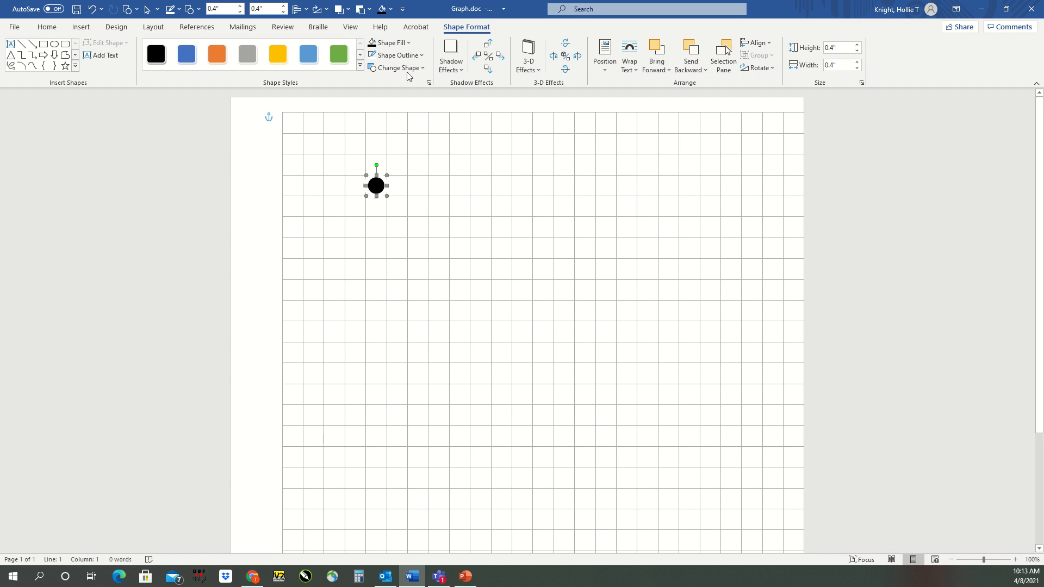
{"action": "left_click", "coordinate": [397, 55]}
{"action": "mouse_move", "coordinate": [439, 207]}
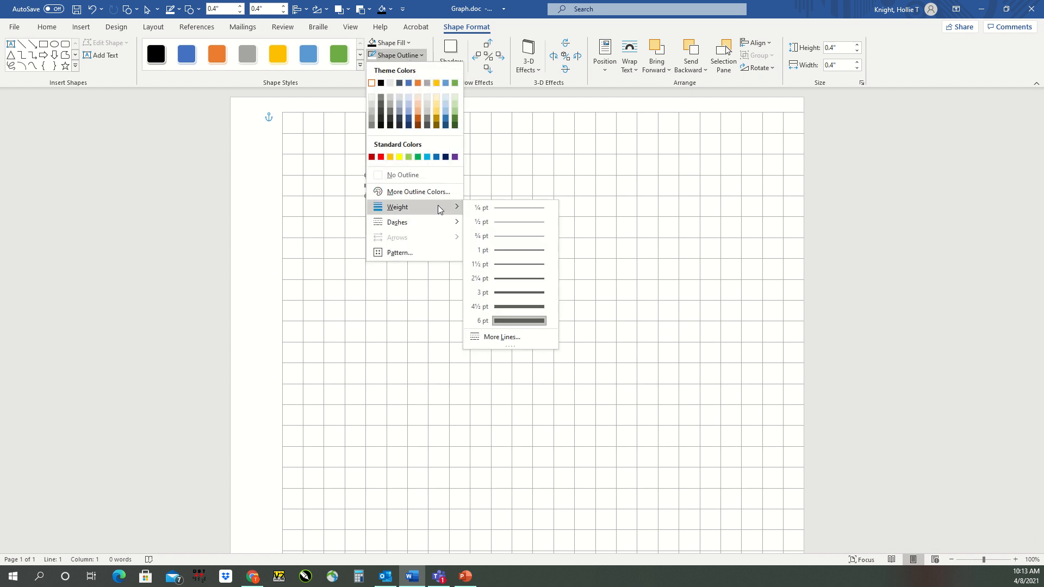
{"action": "left_click", "coordinate": [509, 338]}
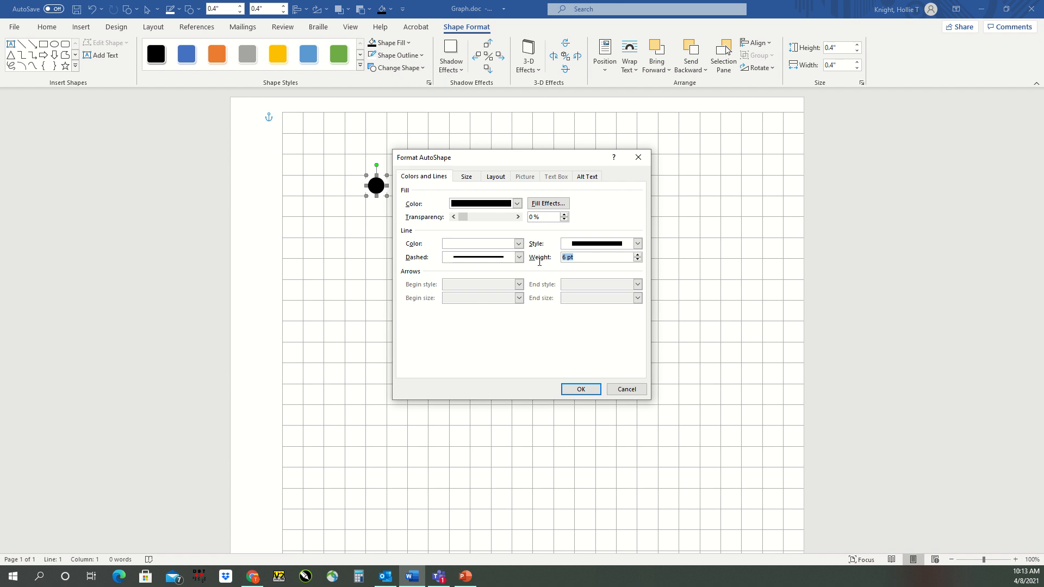
{"action": "type", "text": "10"}
{"action": "key", "text": "Return"}
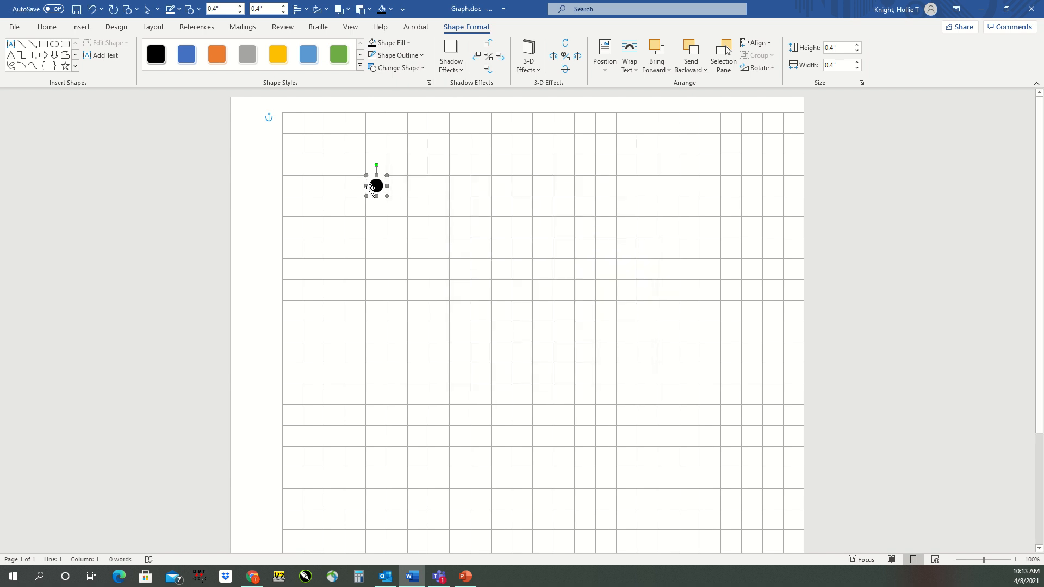
- Move the circle back onto the grid's first interior vertical line and set its height and width to 0.3 inches
{"action": "left_click_drag", "start_coordinate": [370, 187], "coordinate": [306, 190]}
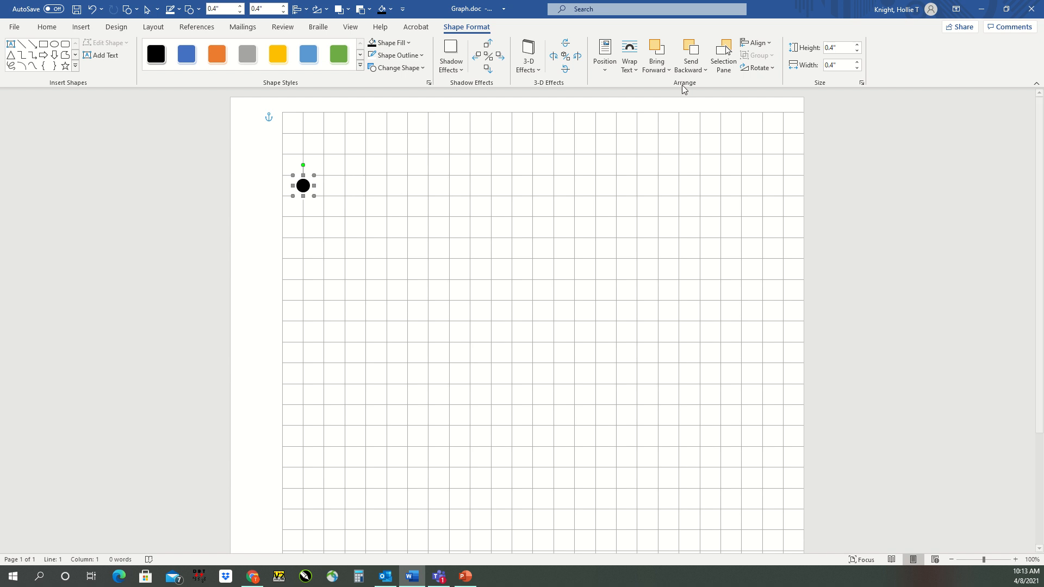
{"action": "left_click", "coordinate": [825, 48]}
{"action": "type", "text": ".3"}
{"action": "key", "text": "Return"}
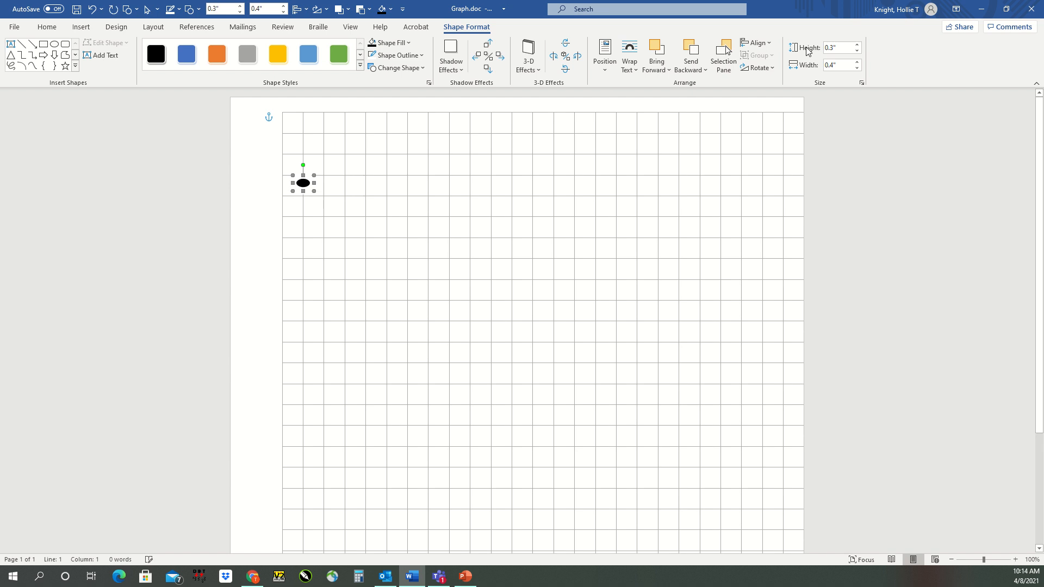
{"action": "left_click", "coordinate": [837, 65]}
{"action": "type", "text": ".3"}
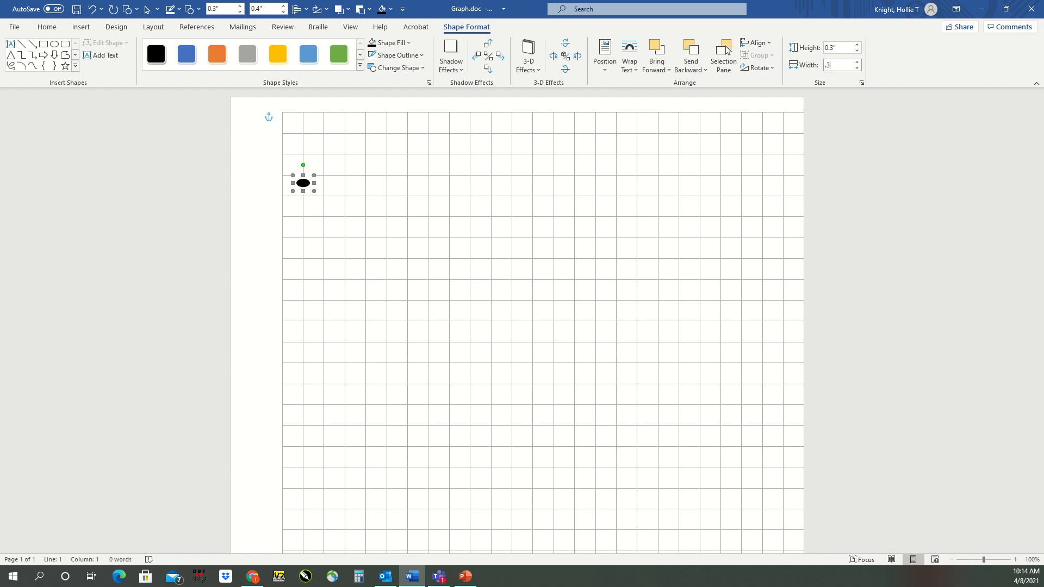
{"action": "key", "text": "Return"}
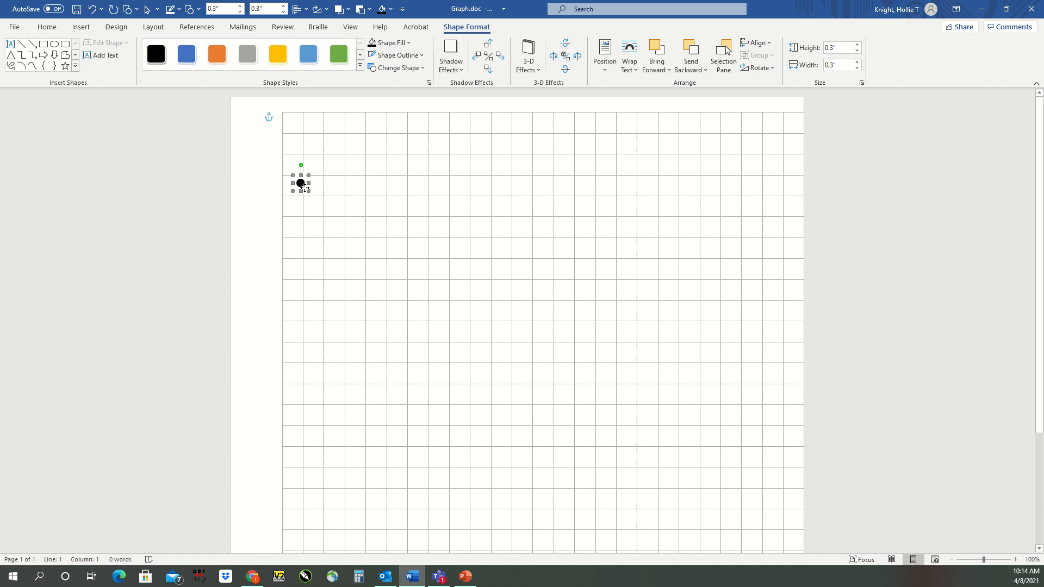
{"action": "left_click", "coordinate": [348, 208]}
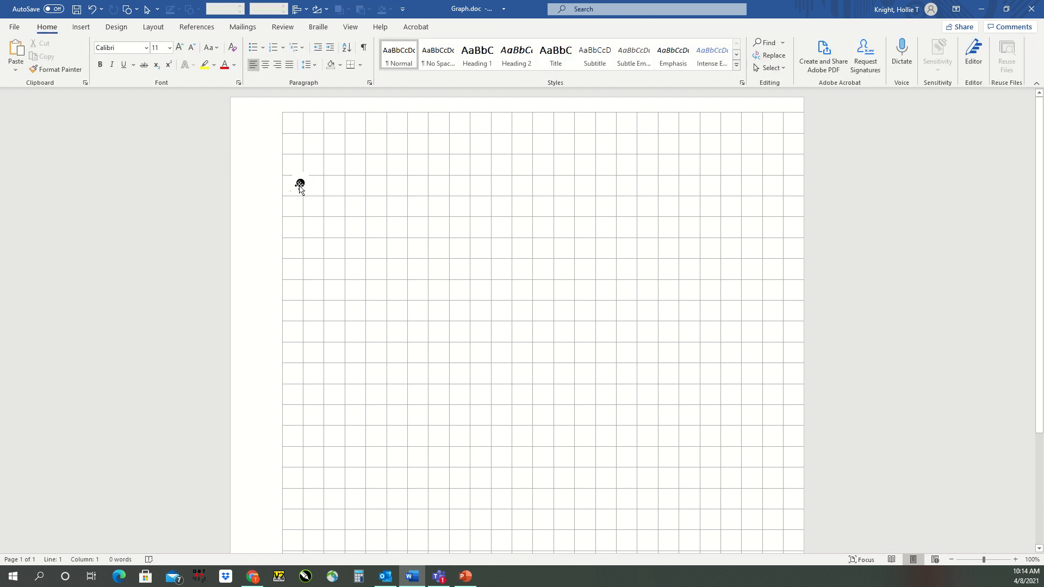
- Adjust the circle's vertical position so it sits midway between two horizontal grid lines in the fourth row
{"action": "left_click", "coordinate": [302, 184]}
{"action": "left_click_drag", "start_coordinate": [303, 184], "coordinate": [303, 194]}
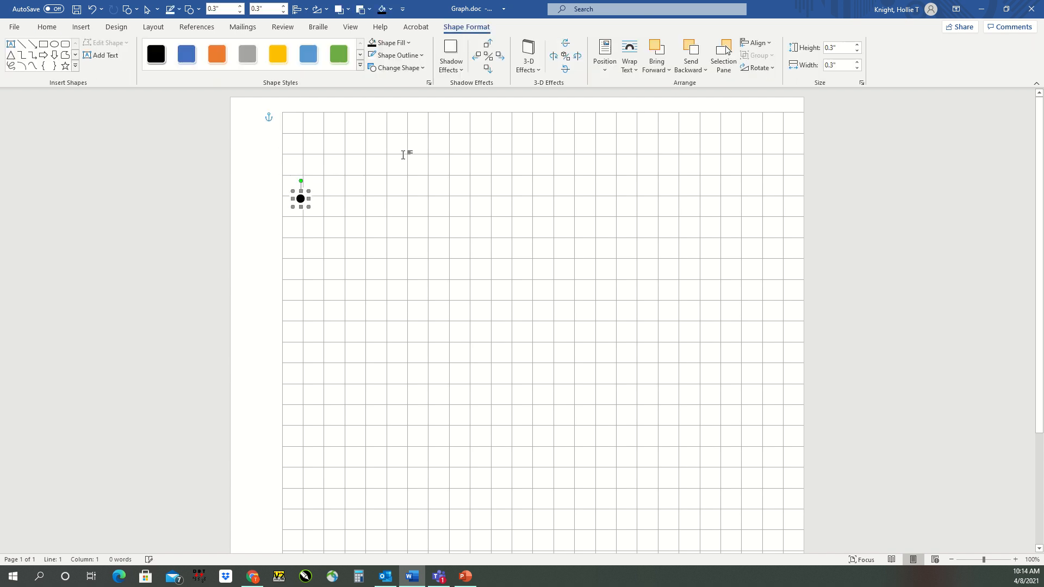
{"action": "key", "text": "Up"}
{"action": "key", "text": "Up"}
{"action": "key", "text": "Up"}
{"action": "key", "text": "Up"}
{"action": "key", "text": "Down"}
{"action": "key", "text": "Down"}
{"action": "key", "text": "Down"}
{"action": "key", "text": "Down"}
{"action": "key", "text": "Up"}
{"action": "key", "text": "Up"}
{"action": "key", "text": "Down"}
{"action": "key", "text": "Up"}
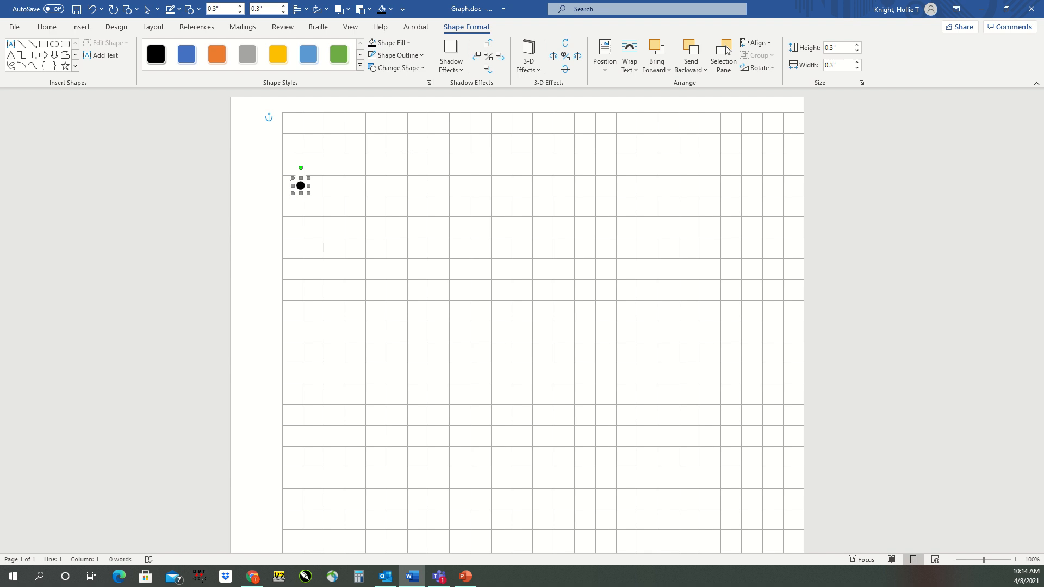
- Draw a square below the circle, set its height and width to 0.3 inches, and fill it black
{"action": "left_click", "coordinate": [43, 44]}
{"action": "left_click_drag", "start_coordinate": [293, 217], "coordinate": [303, 227]}
{"action": "left_click", "coordinate": [848, 48]}
{"action": "type", "text": ".3"}
{"action": "key", "text": "Tab"}
{"action": "type", "text": ".3"}
{"action": "key", "text": "Return"}
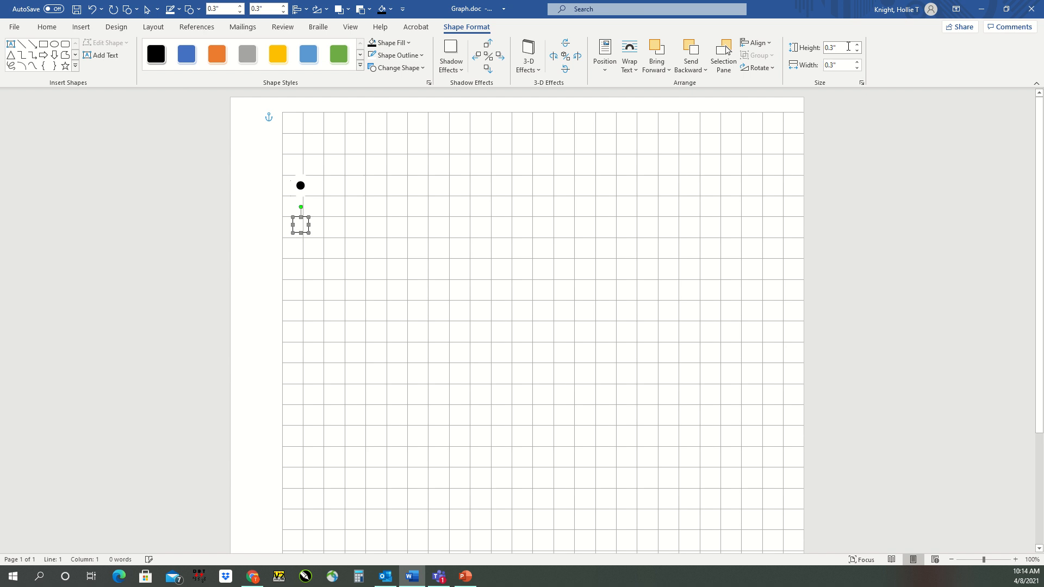
{"action": "left_click", "coordinate": [389, 42]}
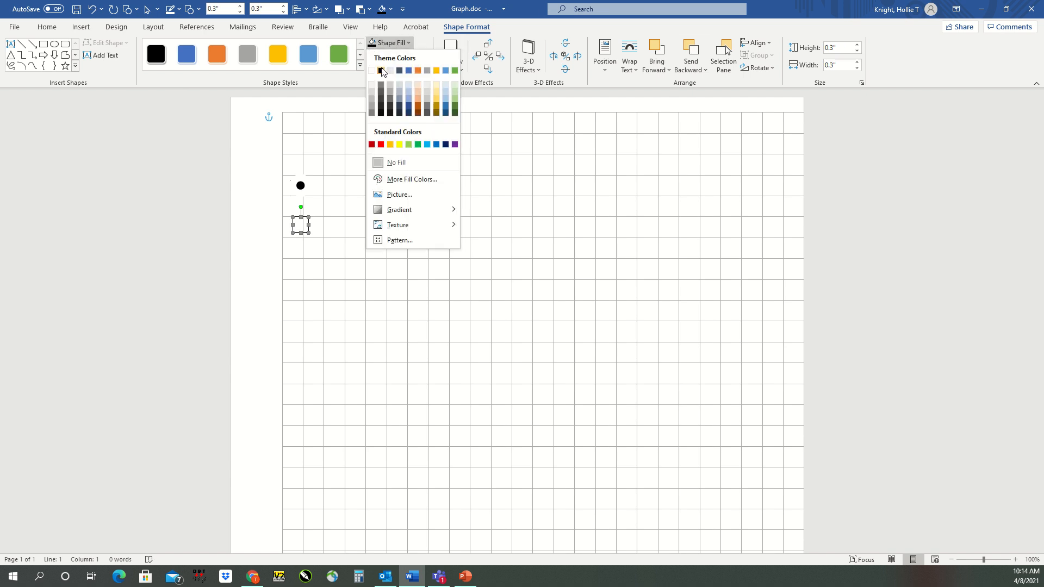
{"action": "left_click", "coordinate": [382, 70]}
- Give the black square a white outline with a weight of 10 pt
{"action": "left_click", "coordinate": [403, 56]}
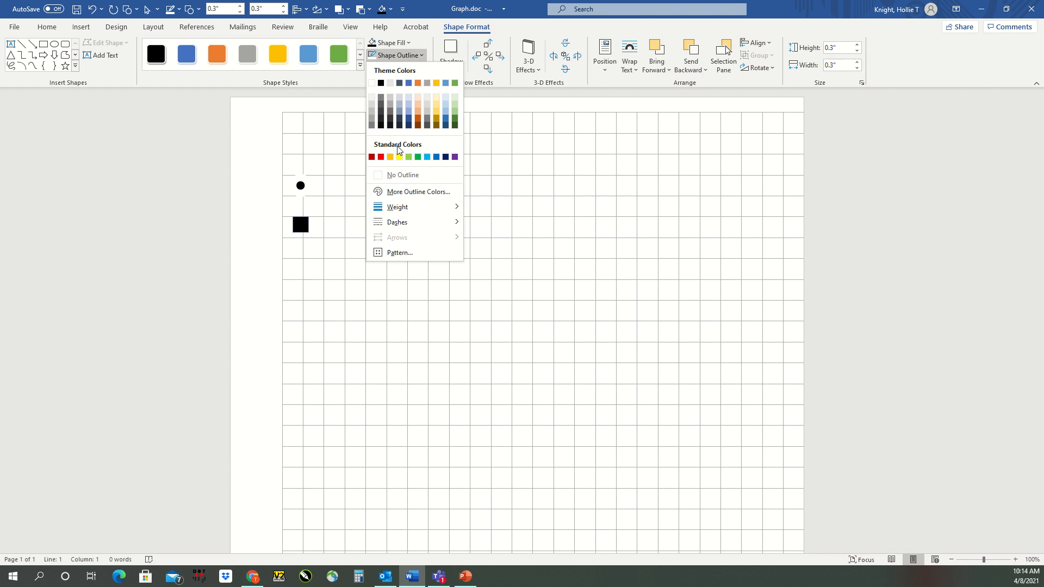
{"action": "mouse_move", "coordinate": [395, 210]}
{"action": "left_click", "coordinate": [489, 334]}
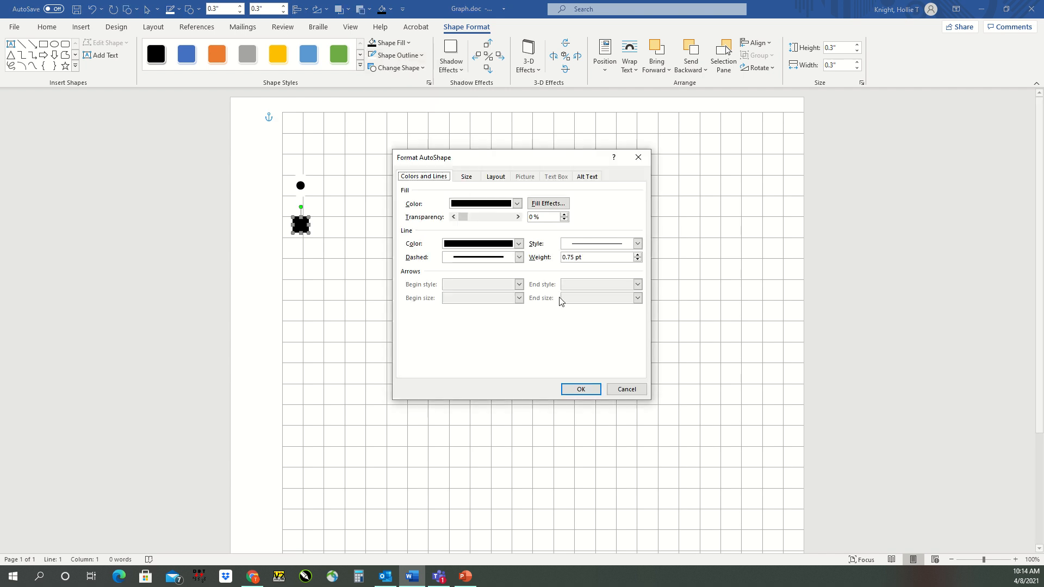
{"action": "left_click_drag", "start_coordinate": [591, 258], "coordinate": [458, 235]}
{"action": "type", "text": "10"}
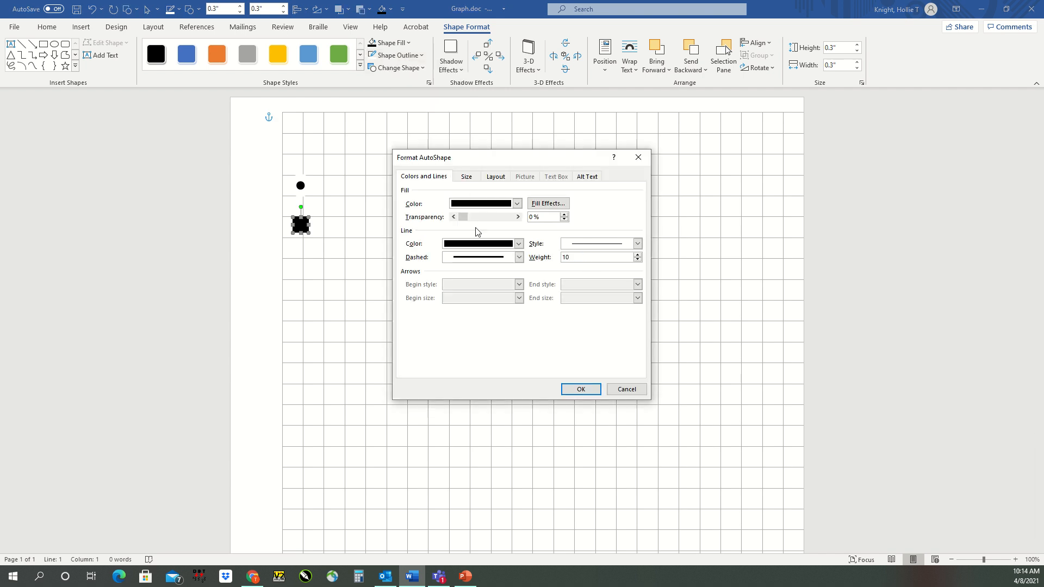
{"action": "left_click", "coordinate": [479, 244]}
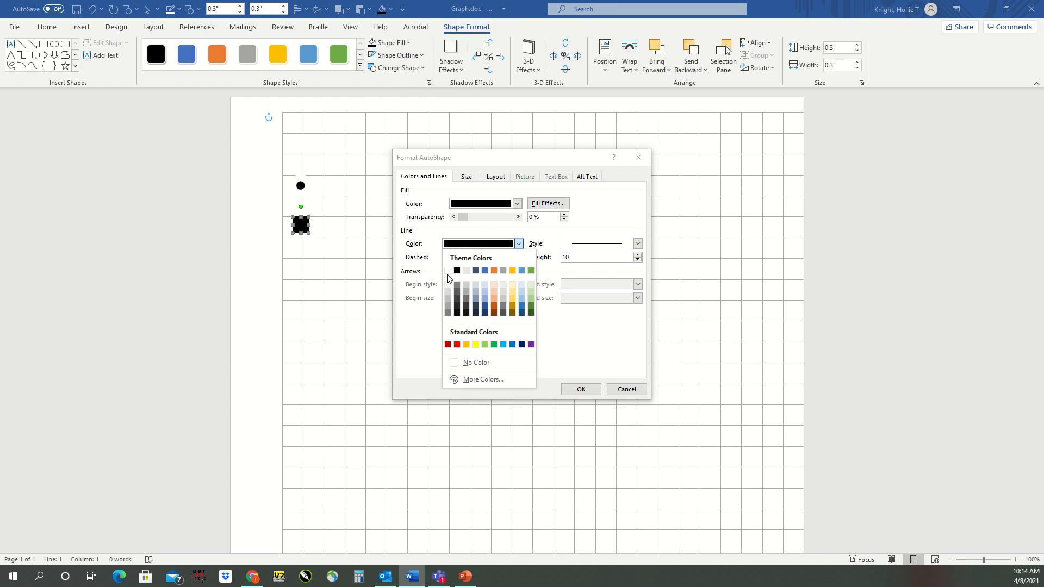
{"action": "left_click", "coordinate": [448, 272]}
{"action": "left_click", "coordinate": [579, 389]}
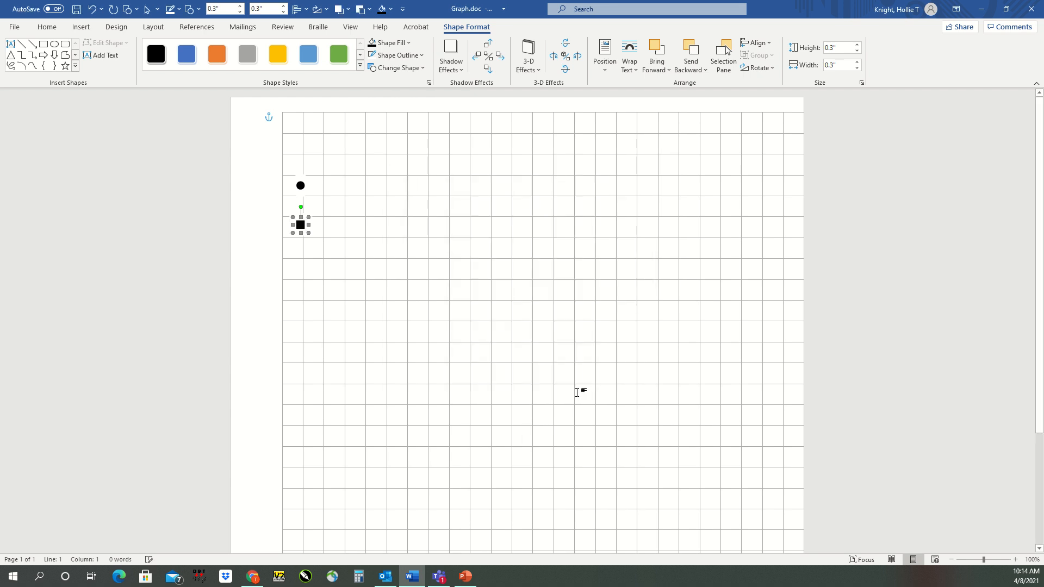
- Move the square up directly beneath the circle and nudge it into line with the circle in the fifth row
{"action": "left_click_drag", "start_coordinate": [300, 225], "coordinate": [302, 204]}
{"action": "key", "text": "Down"}
{"action": "key", "text": "Down"}
{"action": "key", "text": "Right"}
{"action": "key", "text": "Right"}
{"action": "key", "text": "Left"}
{"action": "key", "text": "Up"}
{"action": "key", "text": "Up"}
{"action": "key", "text": "Left"}
{"action": "left_click", "coordinate": [126, 103]}
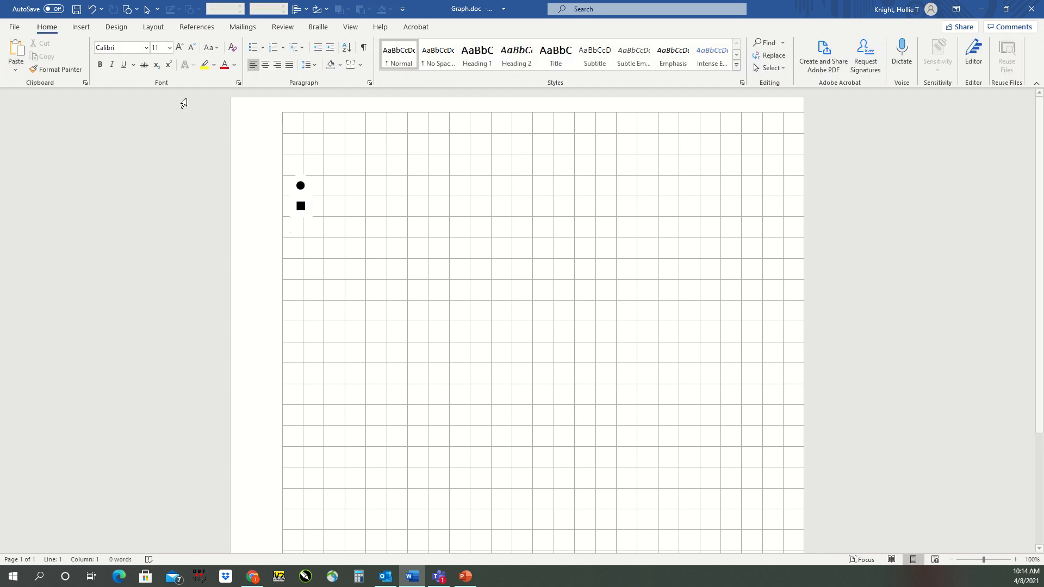
- Draw an isosceles triangle below the square, set its height to 0.3 inches, and fill it black
{"action": "left_click", "coordinate": [128, 10]}
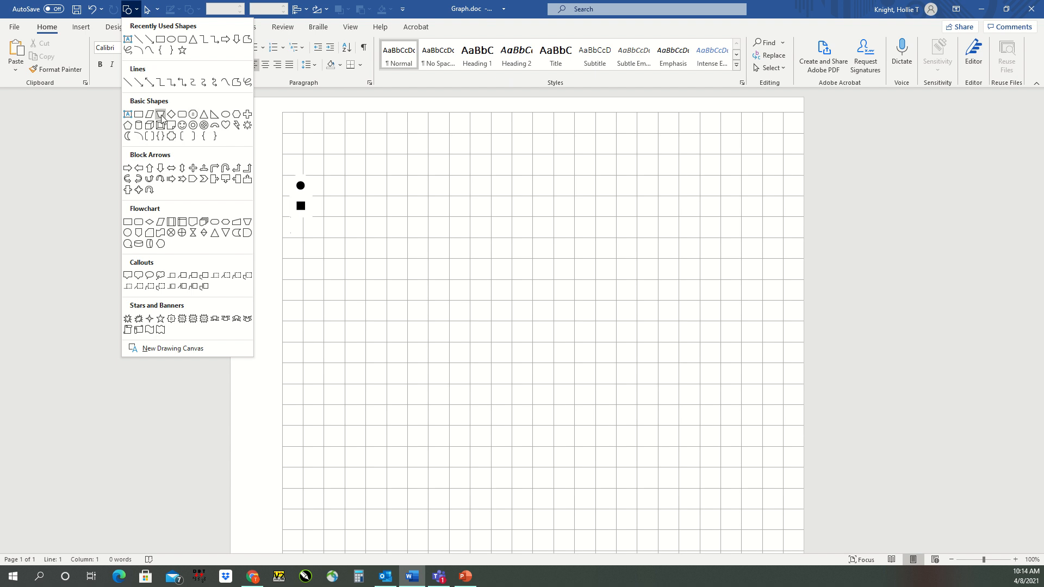
{"action": "left_click", "coordinate": [204, 114]}
{"action": "left_click_drag", "start_coordinate": [291, 229], "coordinate": [307, 248]}
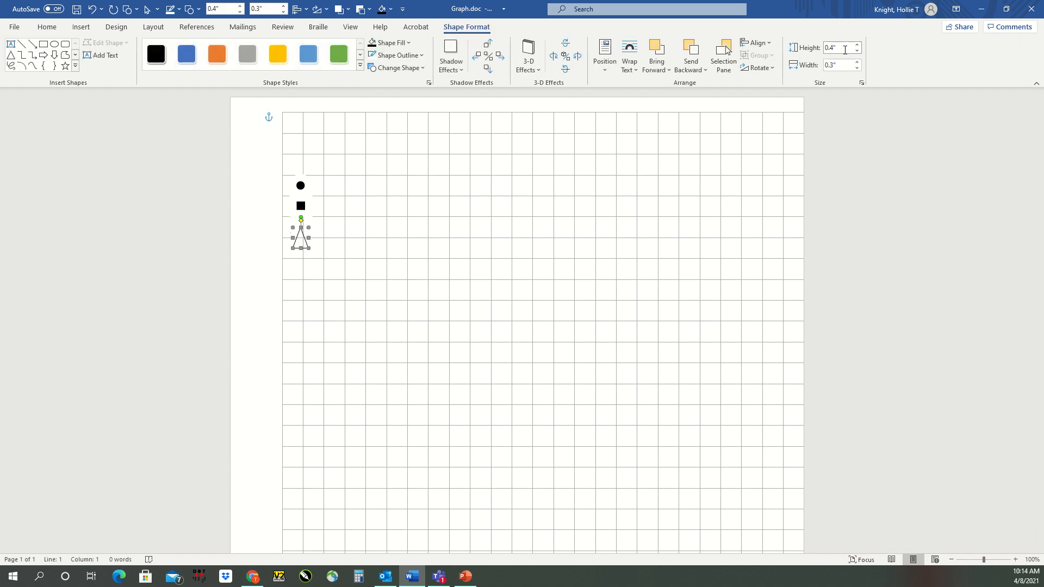
{"action": "type", "text": "0.3"}
{"action": "key", "text": "Return"}
{"action": "left_click", "coordinate": [390, 42]}
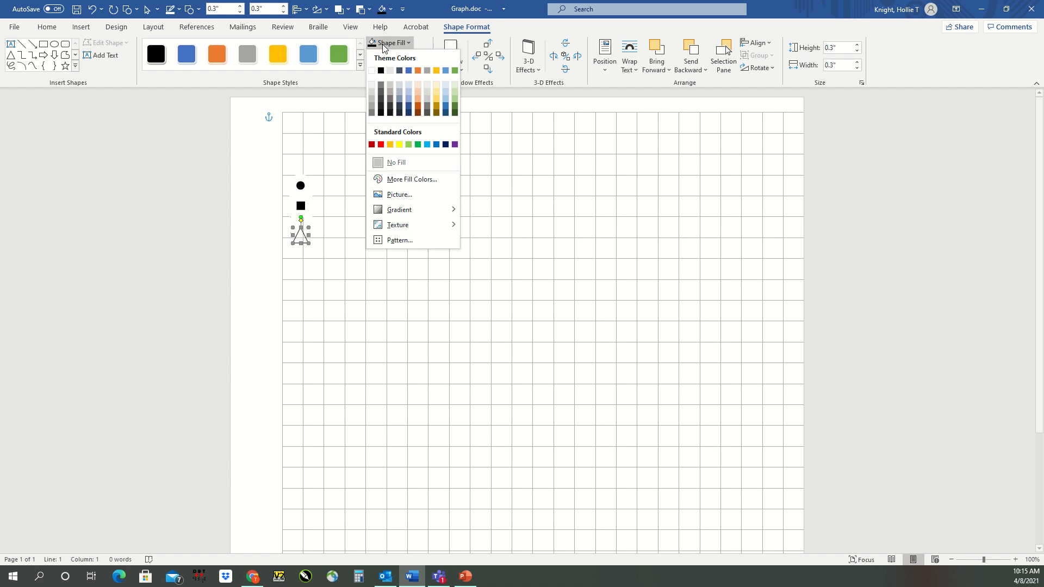
{"action": "left_click", "coordinate": [381, 71]}
- Give the black triangle a 6 pt white outline and leave the triangle selected
{"action": "left_click", "coordinate": [392, 53]}
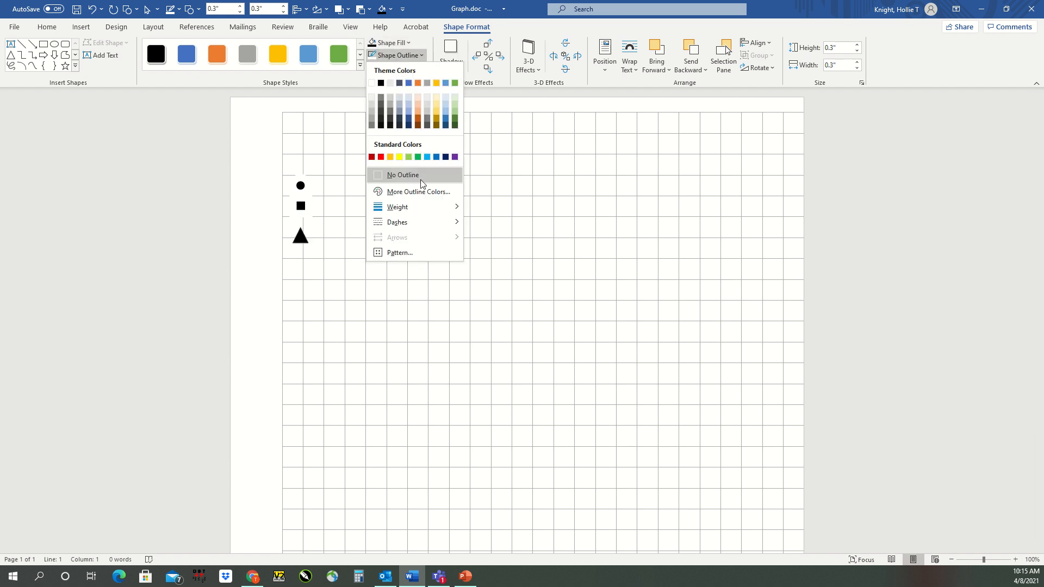
{"action": "mouse_move", "coordinate": [418, 207]}
{"action": "left_click", "coordinate": [508, 320]}
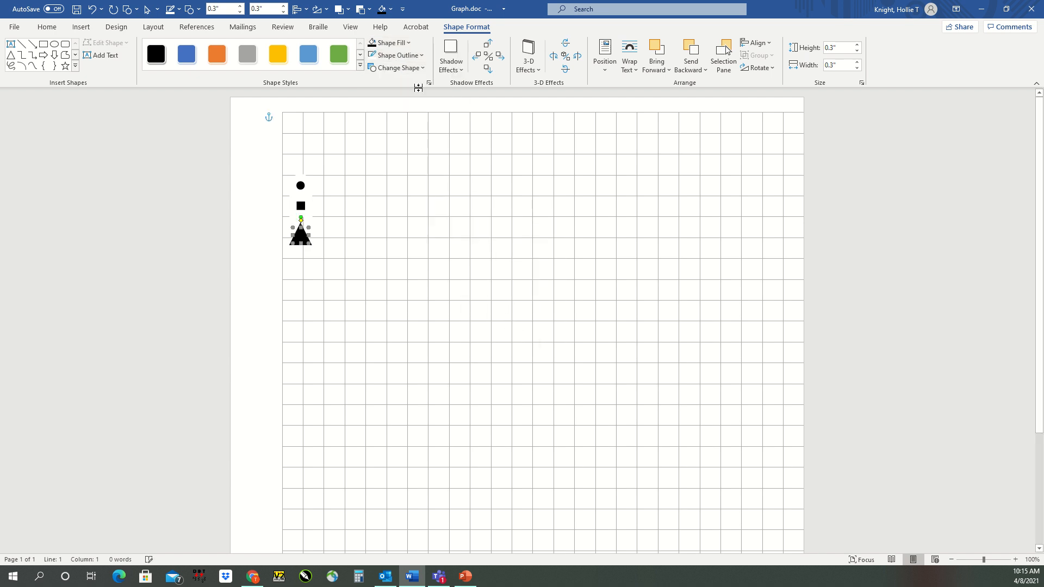
{"action": "left_click", "coordinate": [405, 55]}
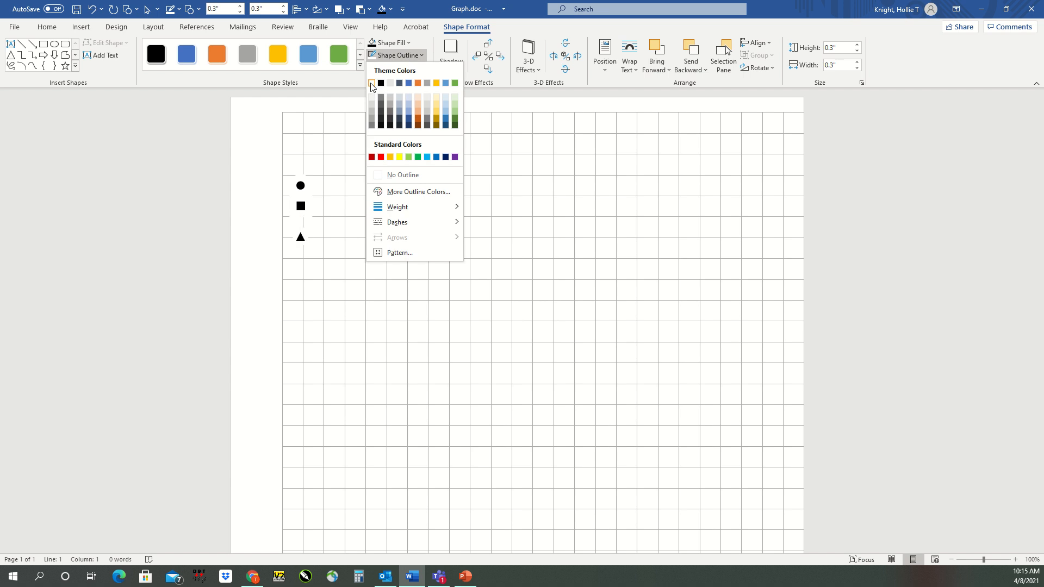
{"action": "left_click", "coordinate": [372, 82]}
{"action": "left_click", "coordinate": [345, 308]}
{"action": "left_click", "coordinate": [303, 238]}
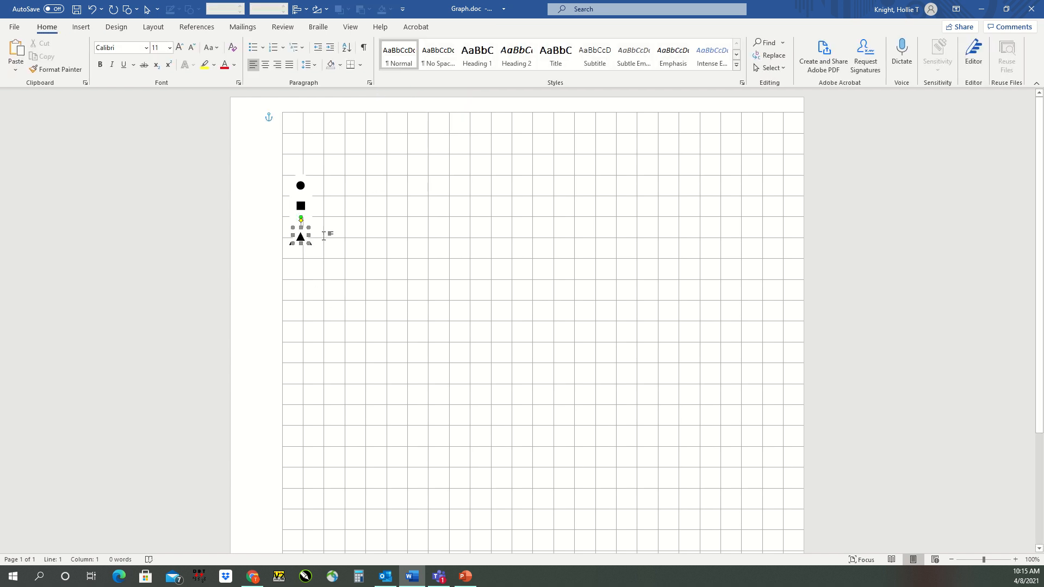
- Nudge the black triangle up closer beneath the square and deselect it
{"action": "key", "text": "Up"}
{"action": "key", "text": "Down"}
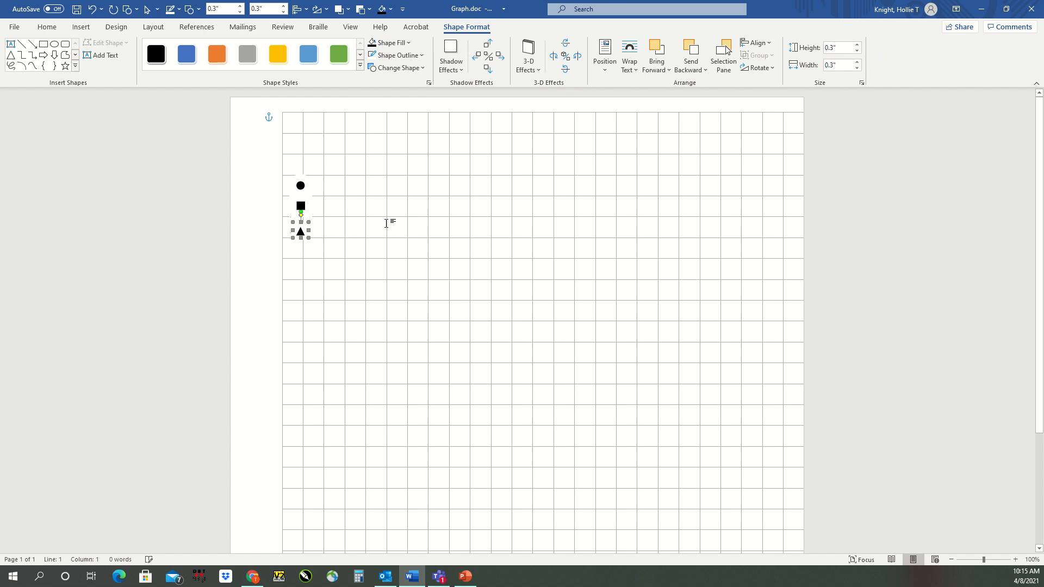
{"action": "left_click", "coordinate": [386, 223]}
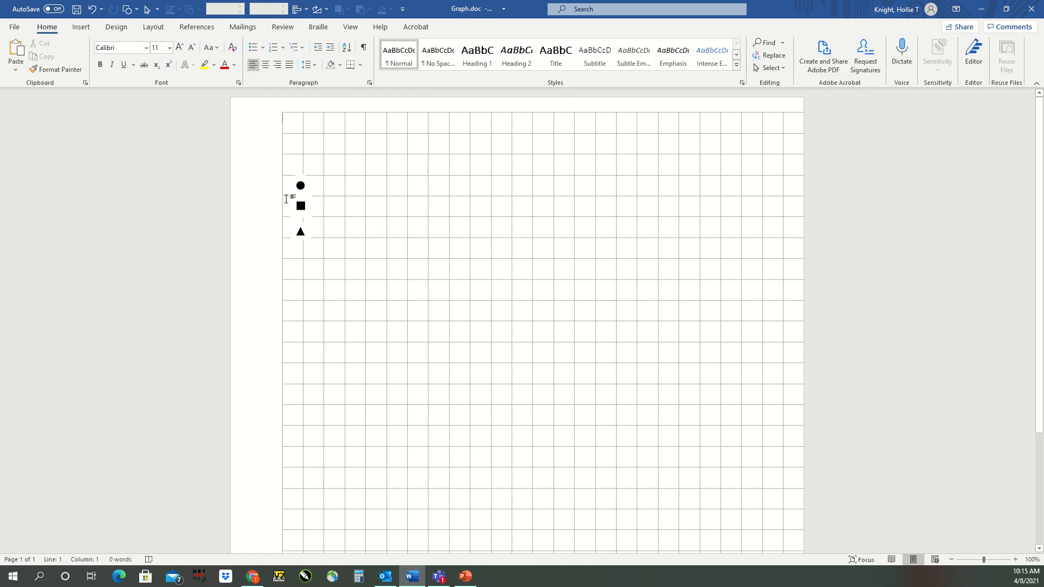
- Draw a circle about 0.2 inches across below the triangle and nudge it into line with the symbols above
{"action": "left_click", "coordinate": [300, 186]}
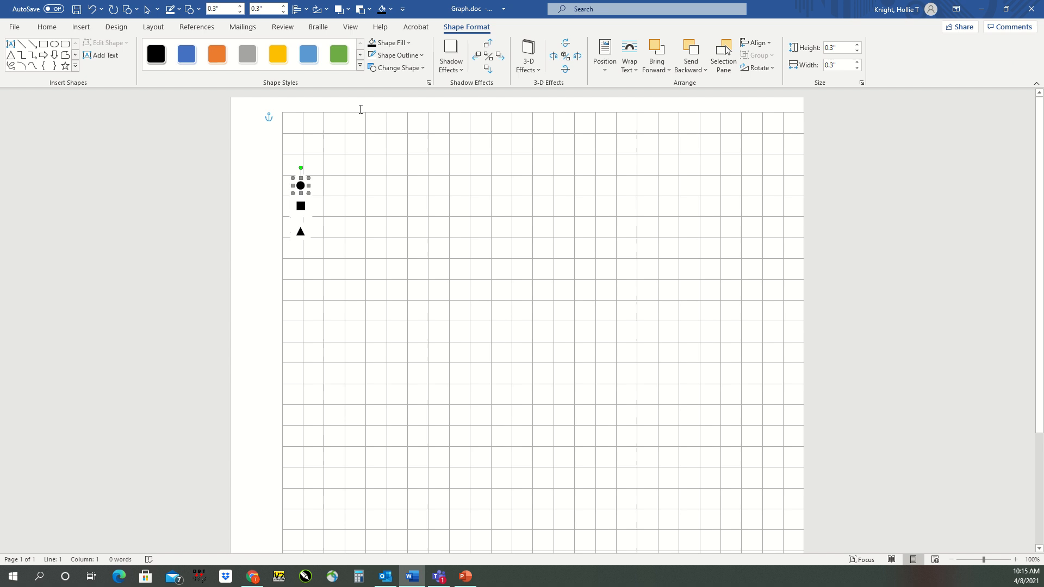
{"action": "left_click", "coordinate": [54, 43]}
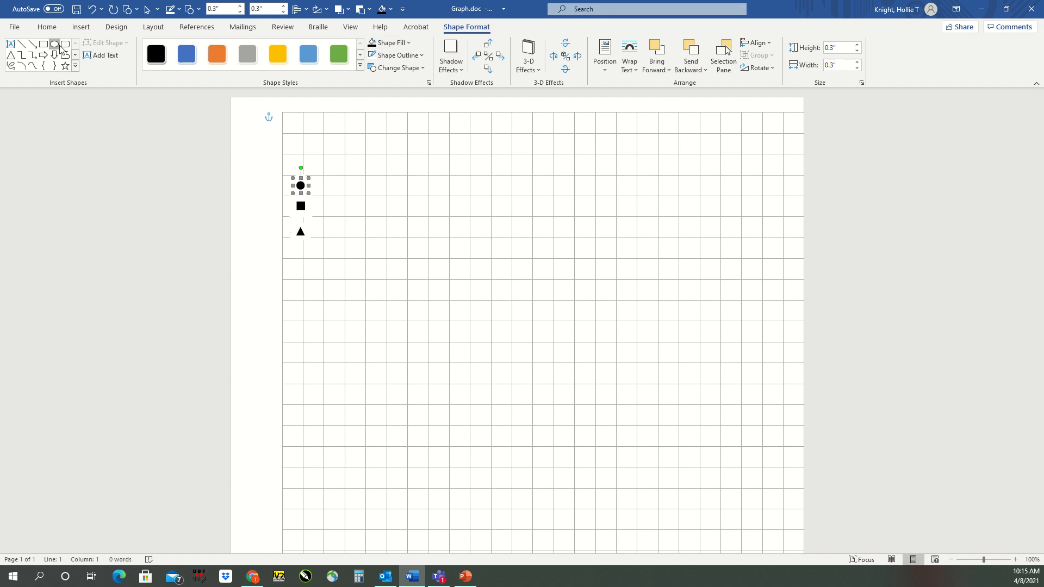
{"action": "left_click_drag", "start_coordinate": [303, 267], "coordinate": [309, 277]}
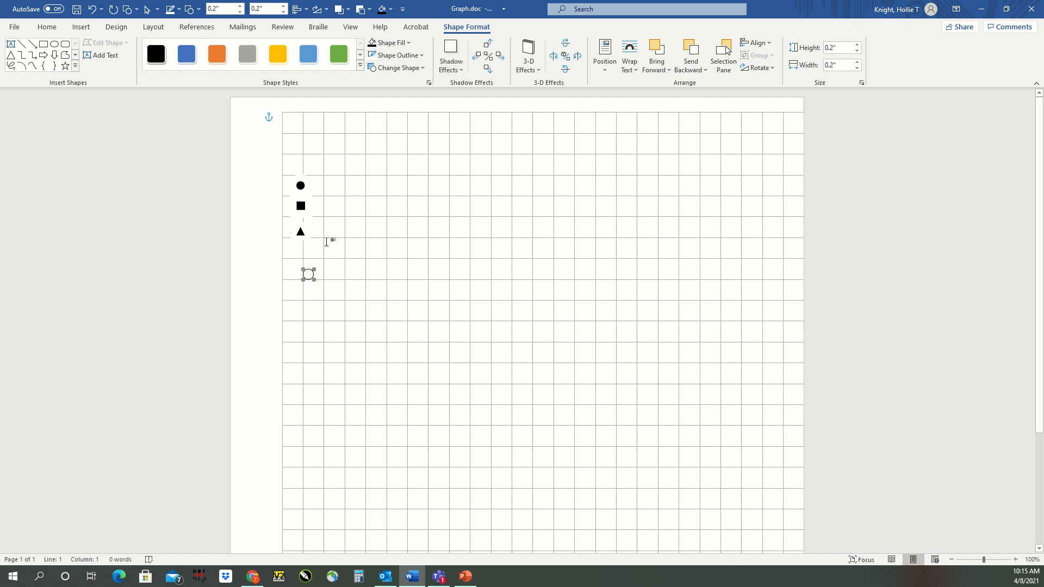
{"action": "key", "text": "Up"}
{"action": "key", "text": "Left"}
{"action": "key", "text": "Left"}
{"action": "key", "text": "Right"}
{"action": "key", "text": "Down"}
{"action": "key", "text": "Up"}
{"action": "key", "text": "Right"}
{"action": "key", "text": "Right"}
{"action": "key", "text": "ctrl+Left"}
{"action": "key", "text": "Left"}
{"action": "key", "text": "ctrl+Down"}
{"action": "key", "text": "ctrl+Down"}
{"action": "key", "text": "ctrl+Down"}
{"action": "key", "text": "ctrl+Down"}
{"action": "key", "text": "ctrl+Left"}
{"action": "key", "text": "ctrl+Left"}
{"action": "key", "text": "ctrl+Left"}
{"action": "key", "text": "ctrl+Left"}
{"action": "key", "text": "ctrl+Left"}
- Set the new circle's outline weight to 2¼ pt and deselect it
{"action": "left_click", "coordinate": [393, 55]}
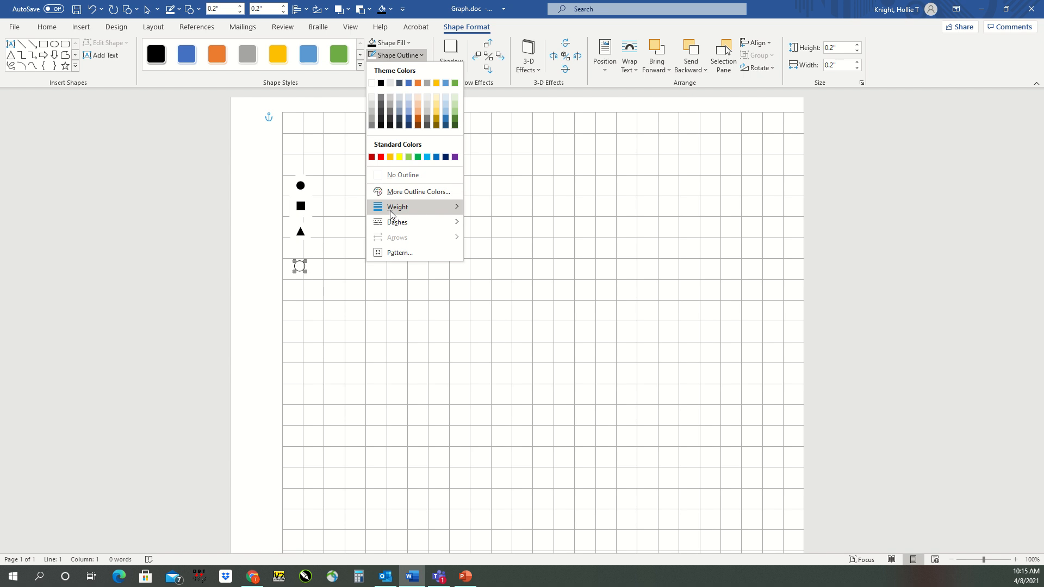
{"action": "mouse_move", "coordinate": [392, 207]}
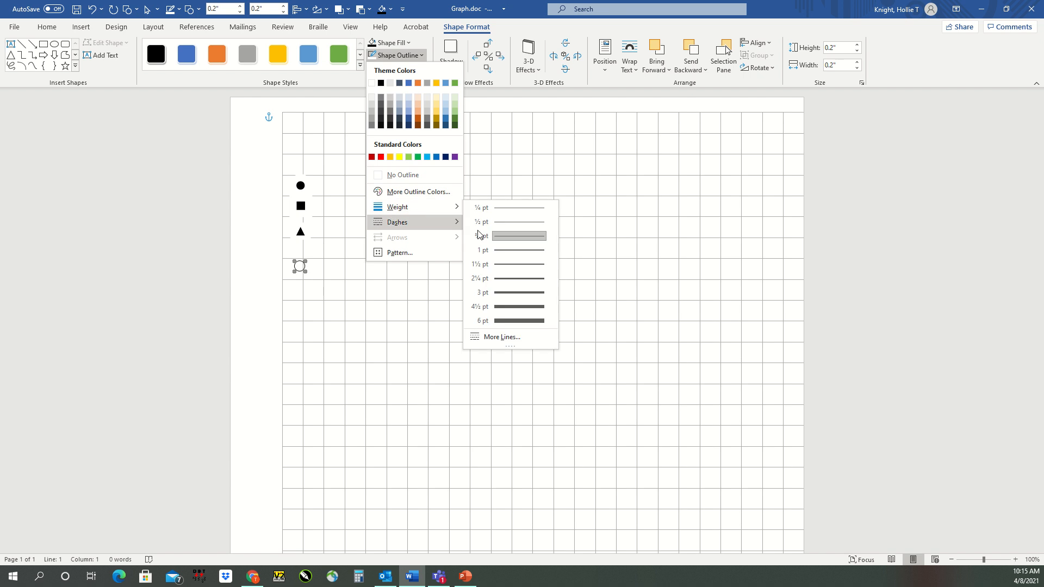
{"action": "left_click", "coordinate": [485, 279]}
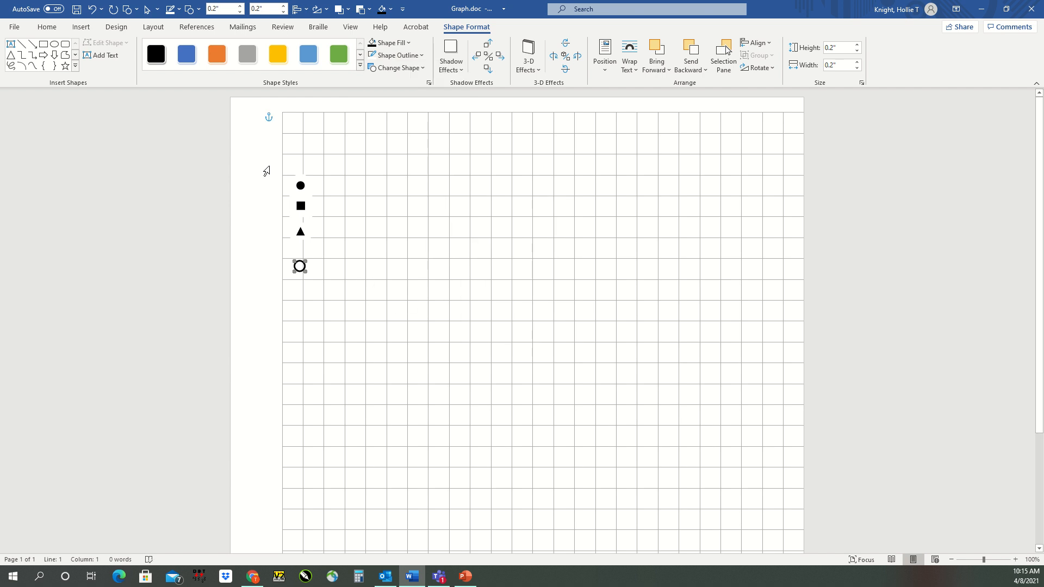
{"action": "left_click", "coordinate": [483, 276]}
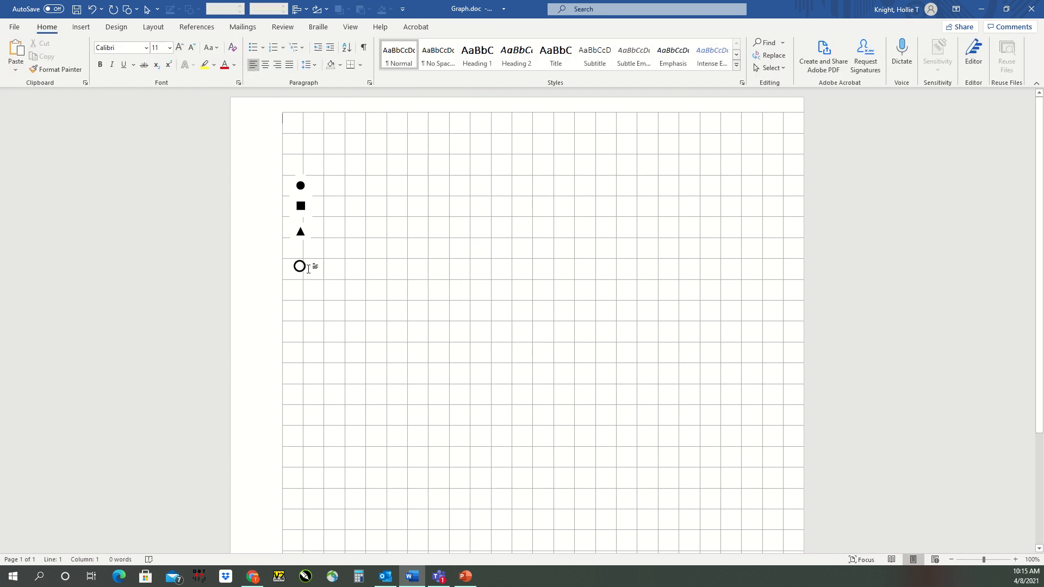
- Duplicate the open circle and nudge the copy up so it overlaps the original's side
{"action": "left_click", "coordinate": [305, 272]}
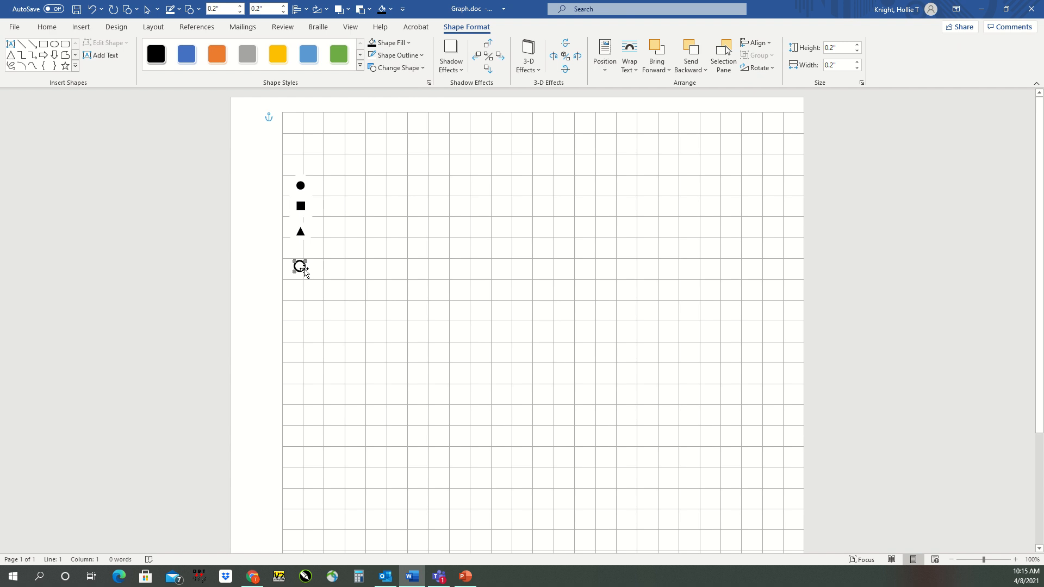
{"action": "key", "text": "ctrl+v"}
{"action": "key", "text": "Up"}
{"action": "key", "text": "Up"}
- Set the copied circle's outline weight to 10 pt
{"action": "left_click", "coordinate": [400, 56]}
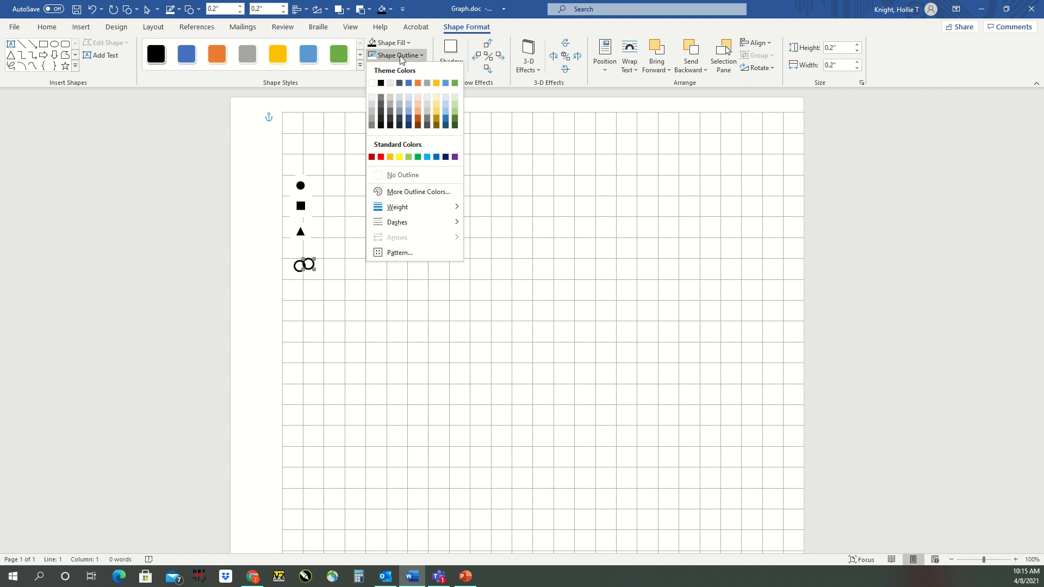
{"action": "mouse_move", "coordinate": [397, 212]}
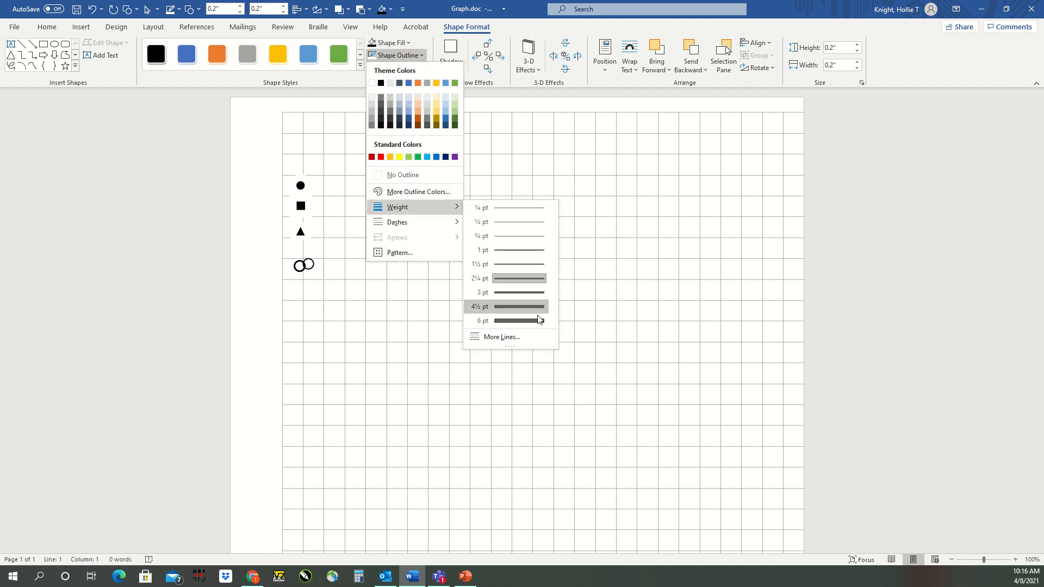
{"action": "left_click", "coordinate": [525, 335]}
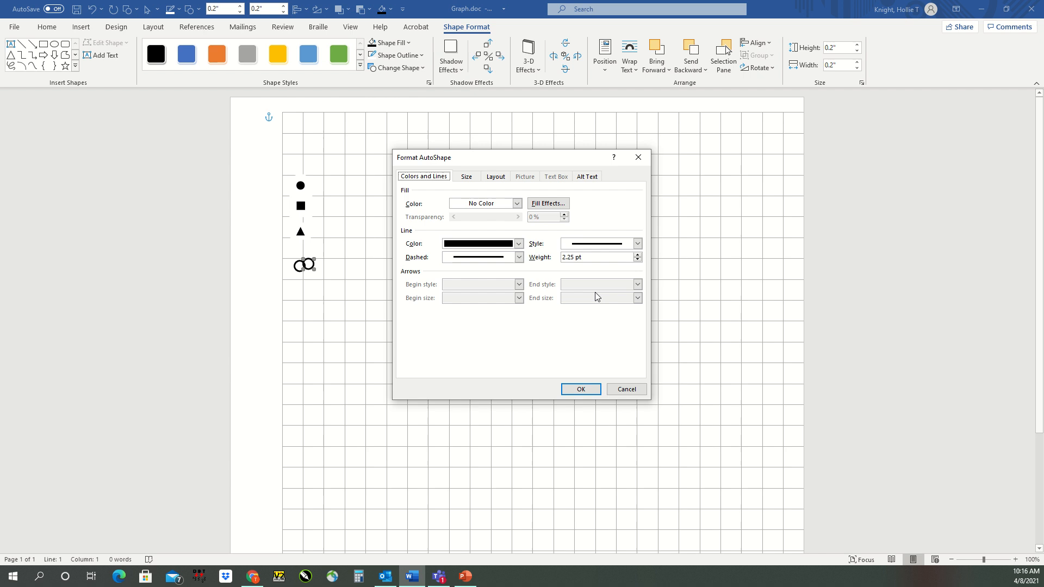
{"action": "triple_click", "coordinate": [593, 255]}
{"action": "type", "text": "1"}
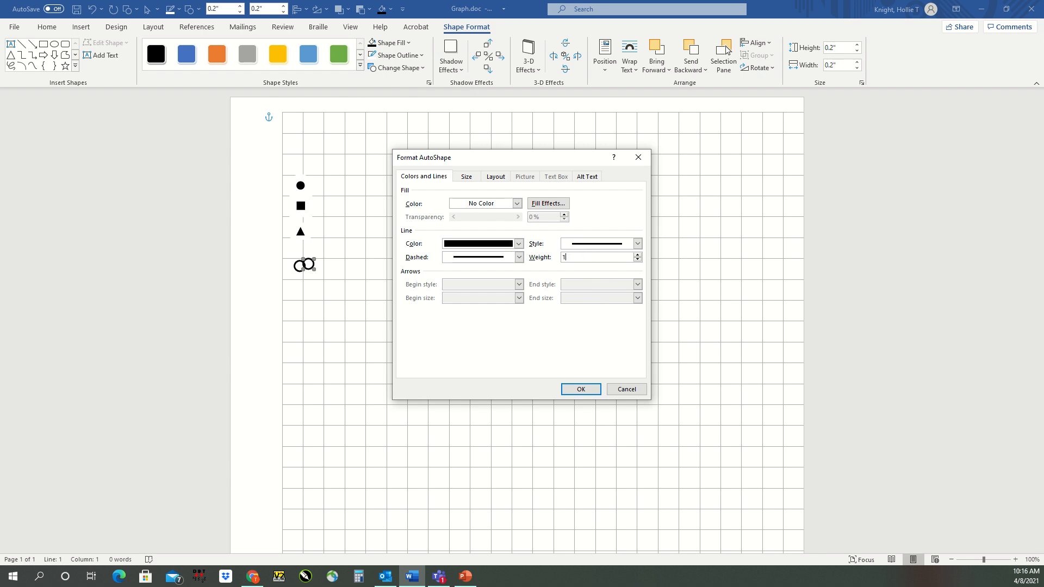
{"action": "type", "text": "0"}
{"action": "key", "text": "Return"}
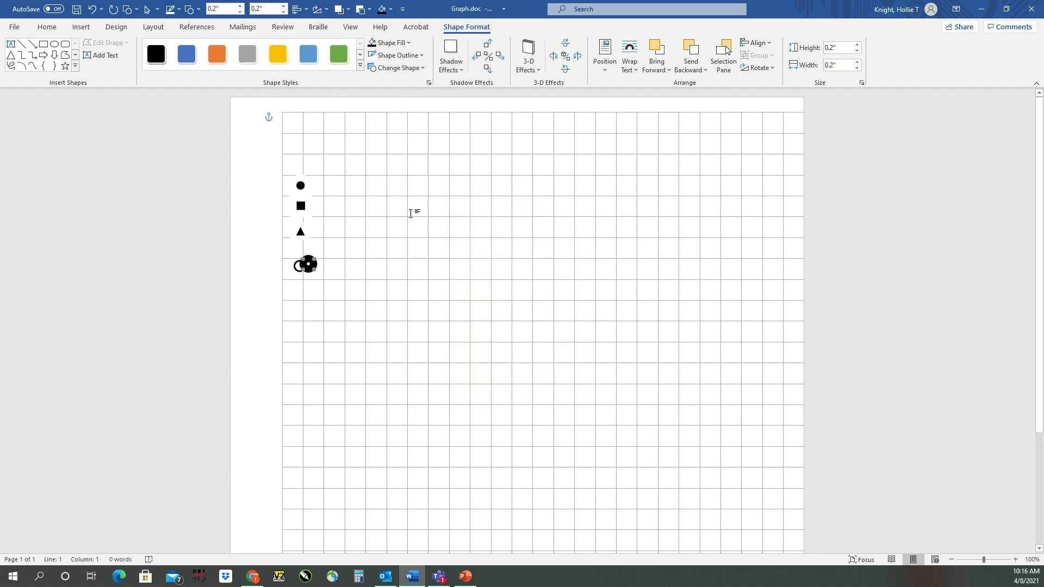
- Change the copied circle's outline and fill to white
{"action": "left_click", "coordinate": [397, 55]}
{"action": "left_click", "coordinate": [372, 83]}
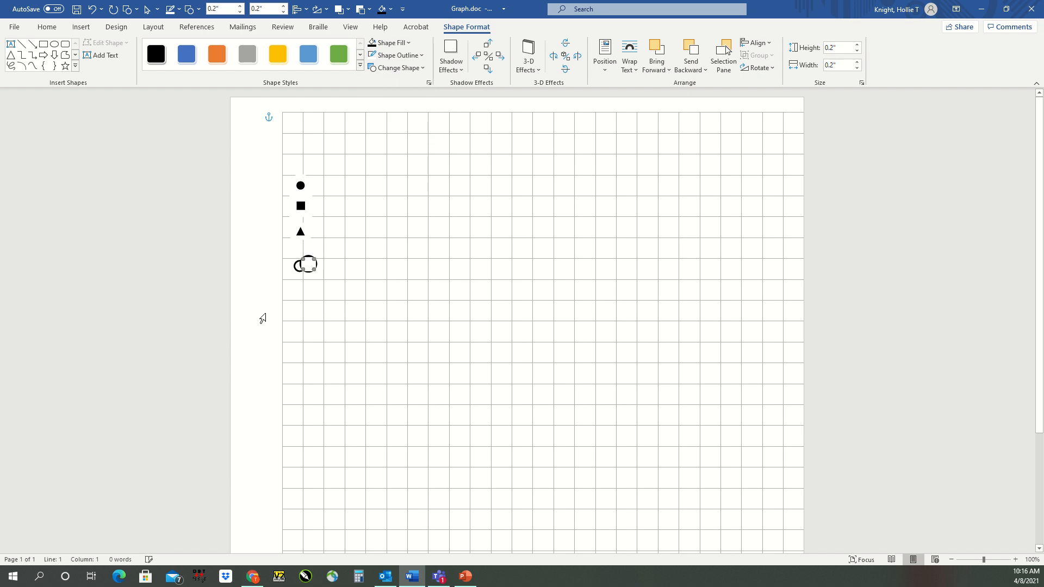
{"action": "left_click", "coordinate": [385, 42]}
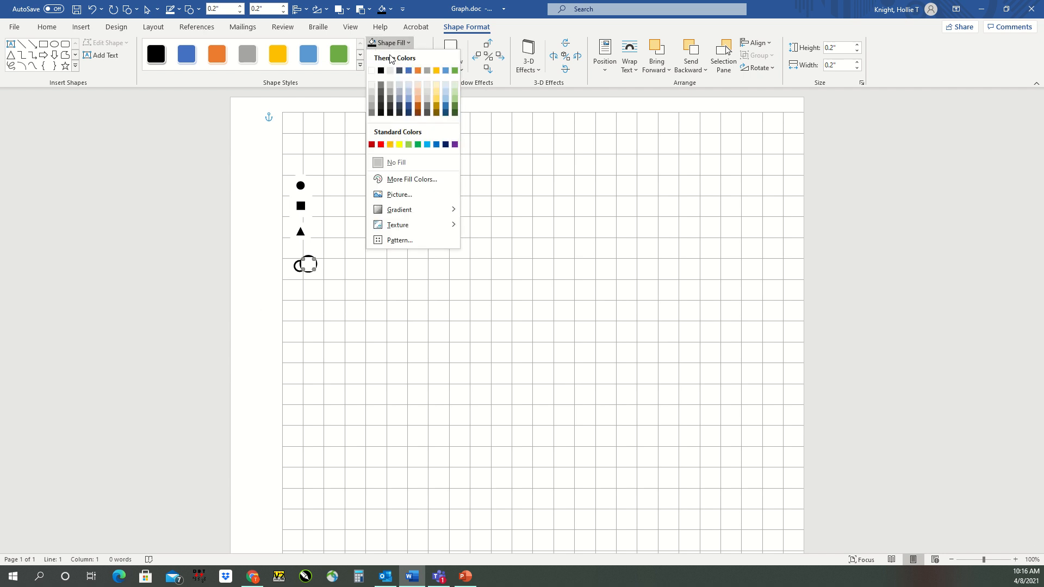
{"action": "left_click", "coordinate": [371, 71]}
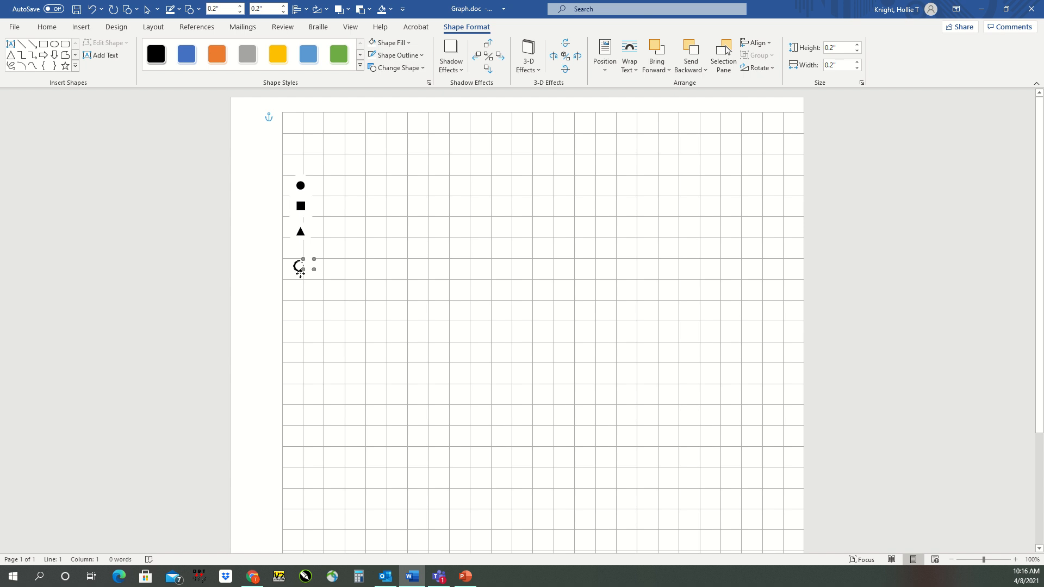
- Move the white circle over the open circle, send it to the back, and deselect it
{"action": "left_click_drag", "start_coordinate": [302, 274], "coordinate": [294, 276]}
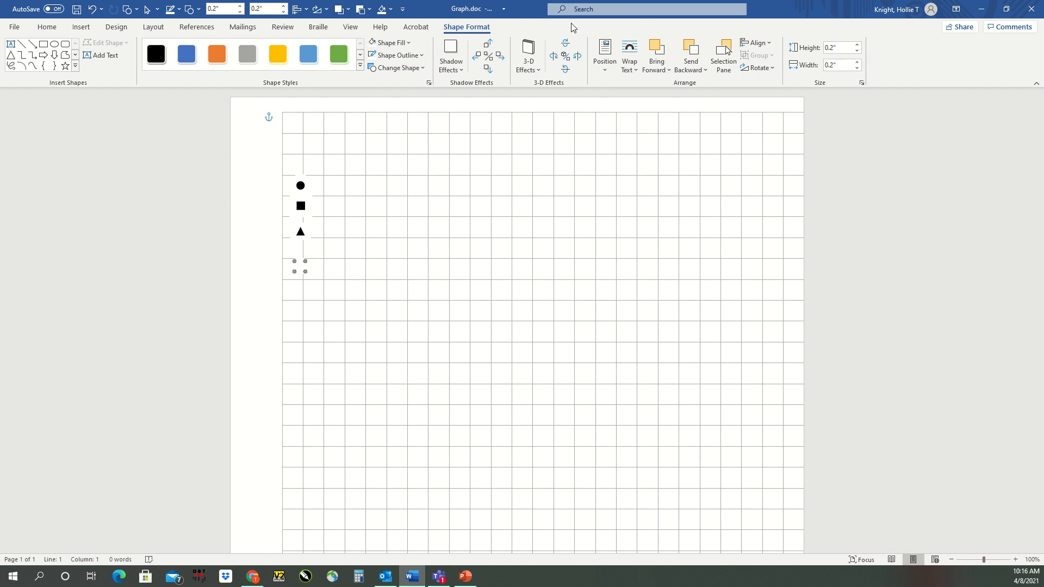
{"action": "left_click", "coordinate": [691, 66]}
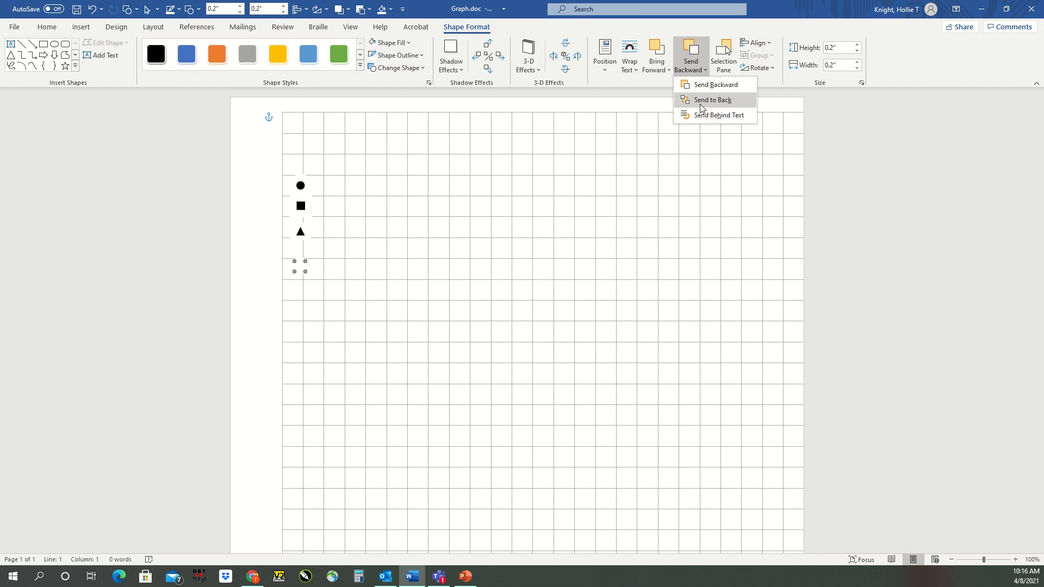
{"action": "left_click", "coordinate": [700, 101]}
{"action": "left_click", "coordinate": [286, 278]}
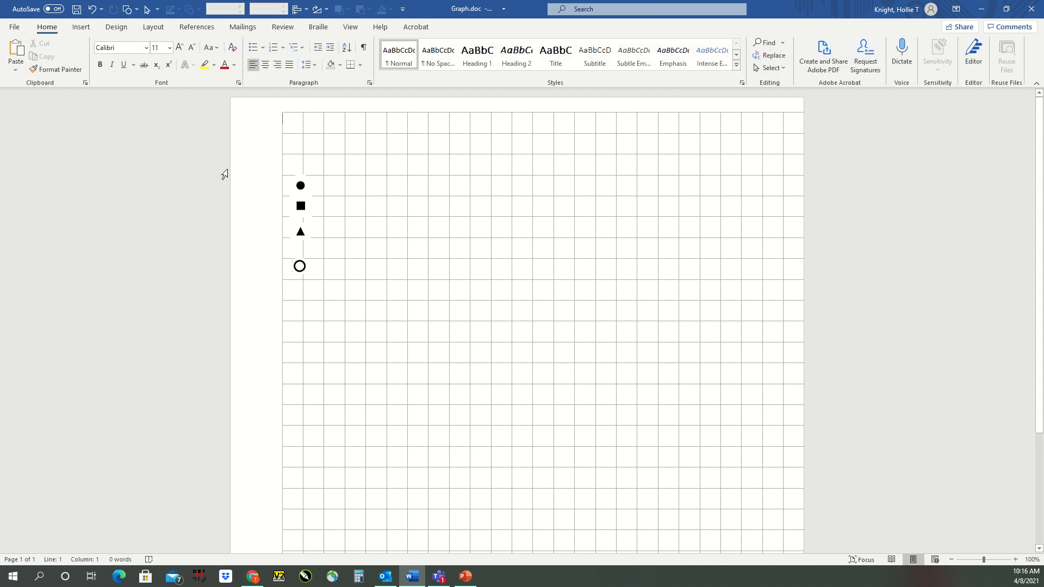
- Draw a rectangle 2 inches high and 4 inches wide on the empty grid and fill it light gray
{"action": "left_click", "coordinate": [128, 9]}
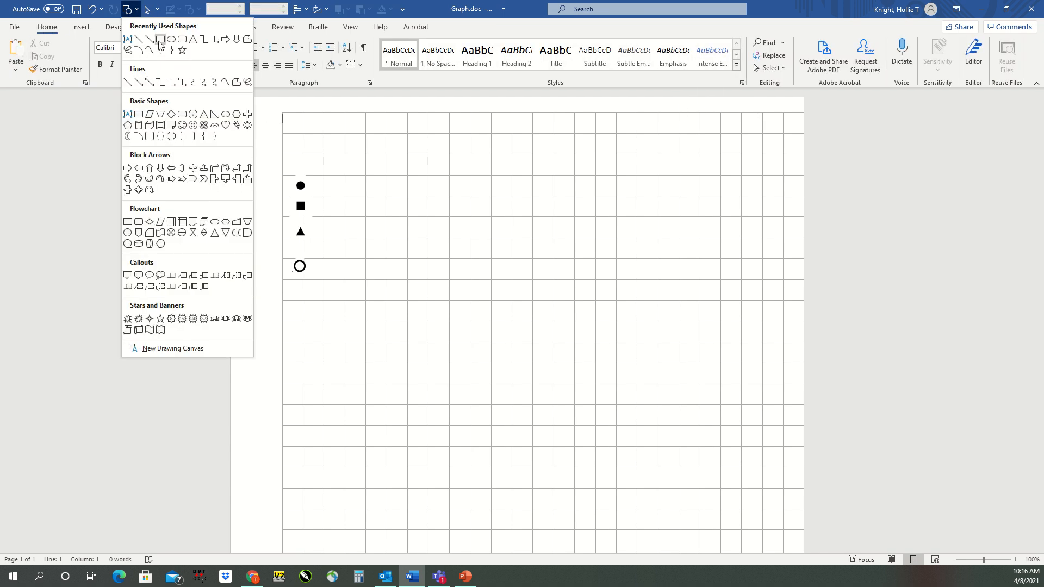
{"action": "left_click", "coordinate": [159, 40]}
{"action": "mouse_move", "coordinate": [481, 185]}
{"action": "left_mouse_down"}
{"action": "mouse_move", "coordinate": [573, 300]}
{"action": "mouse_move", "coordinate": [689, 290]}
{"action": "left_mouse_up"}
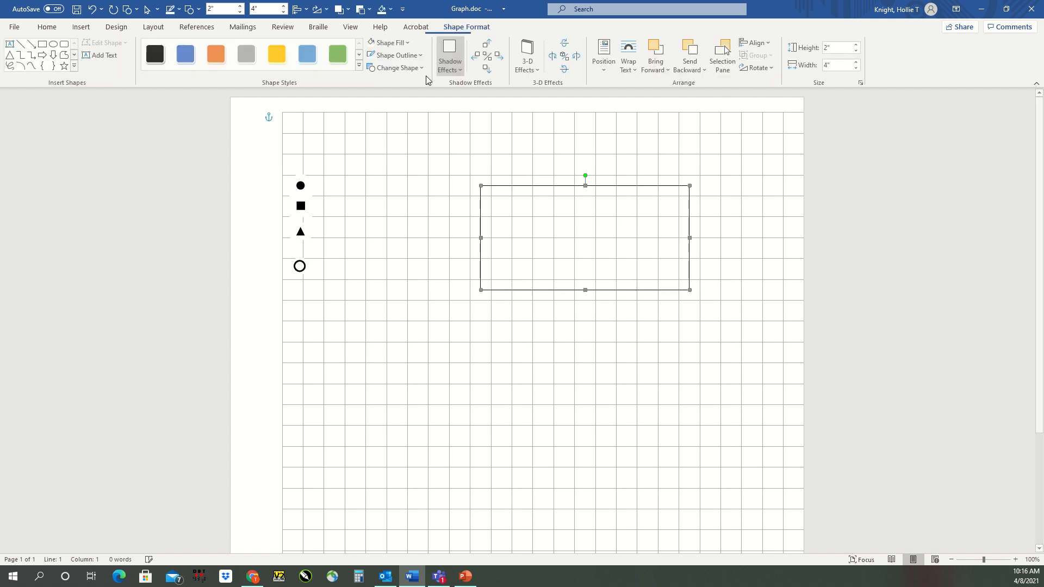
{"action": "left_click", "coordinate": [396, 55]}
{"action": "left_click", "coordinate": [389, 42]}
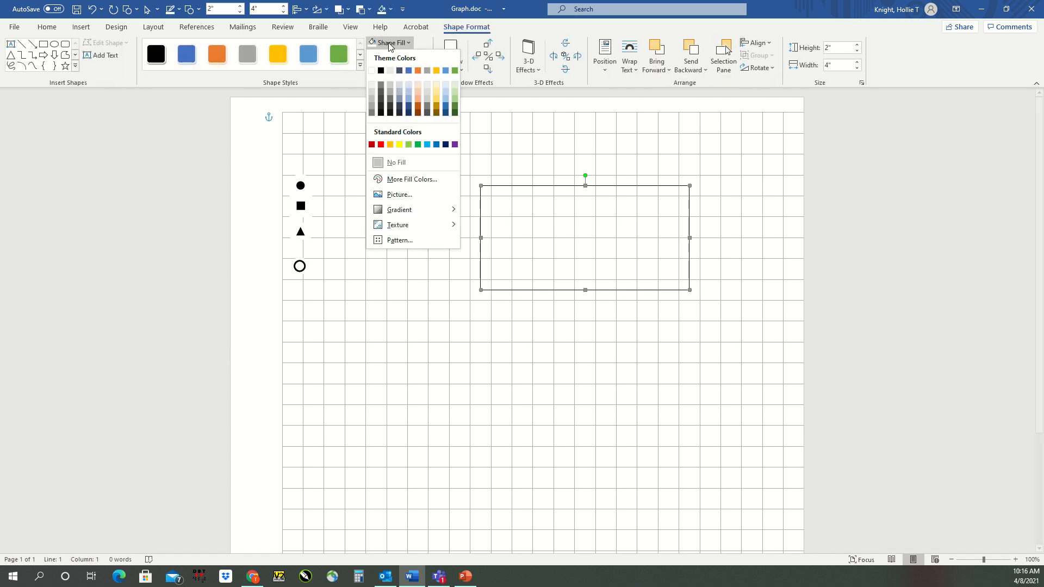
{"action": "left_click", "coordinate": [371, 85]}
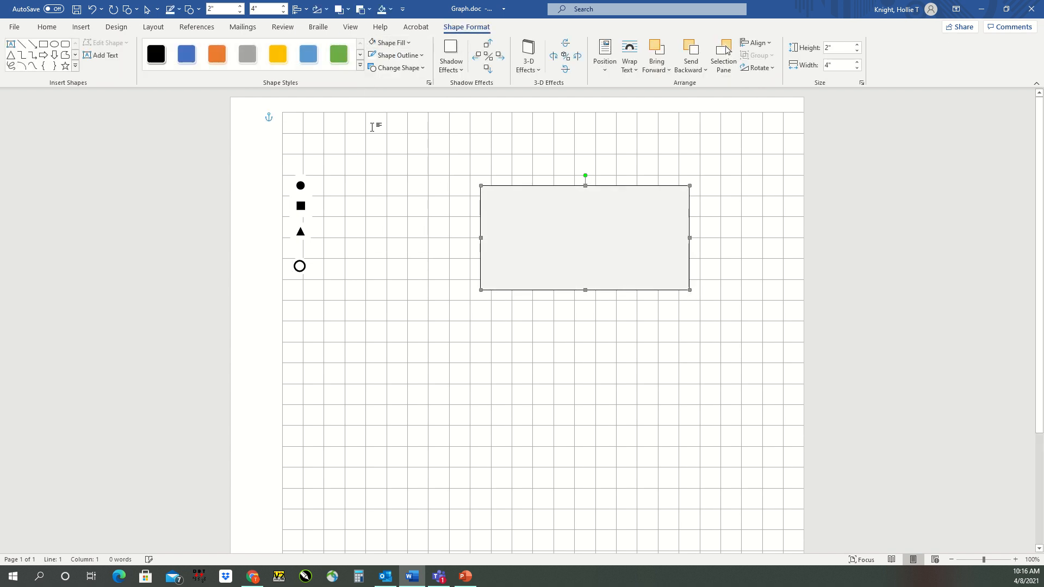
- Select the open circle together with its white backing, move both onto the rectangle, and bring them in front of it
{"action": "left_click", "coordinate": [148, 9]}
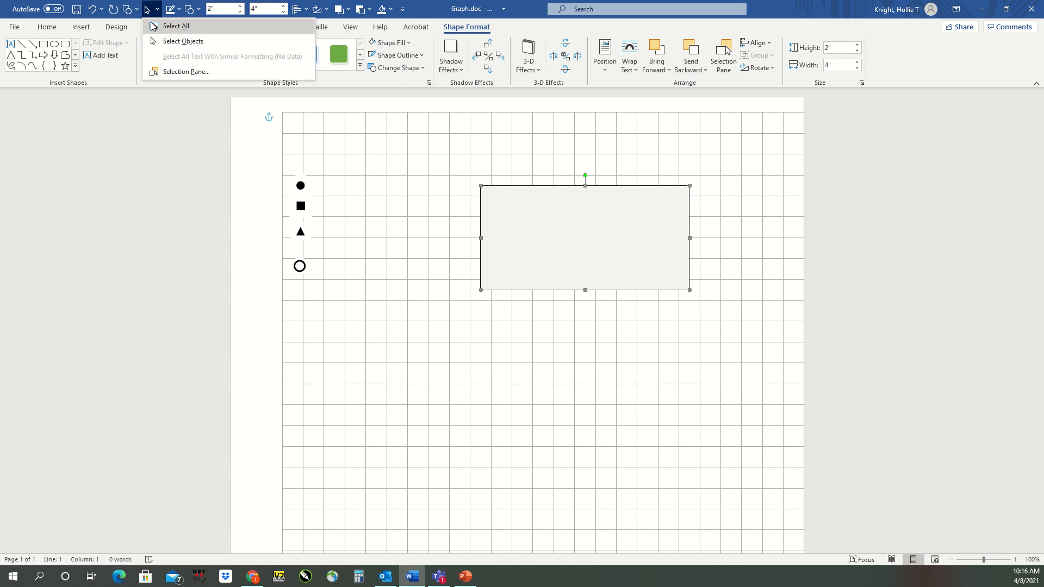
{"action": "left_click", "coordinate": [186, 41]}
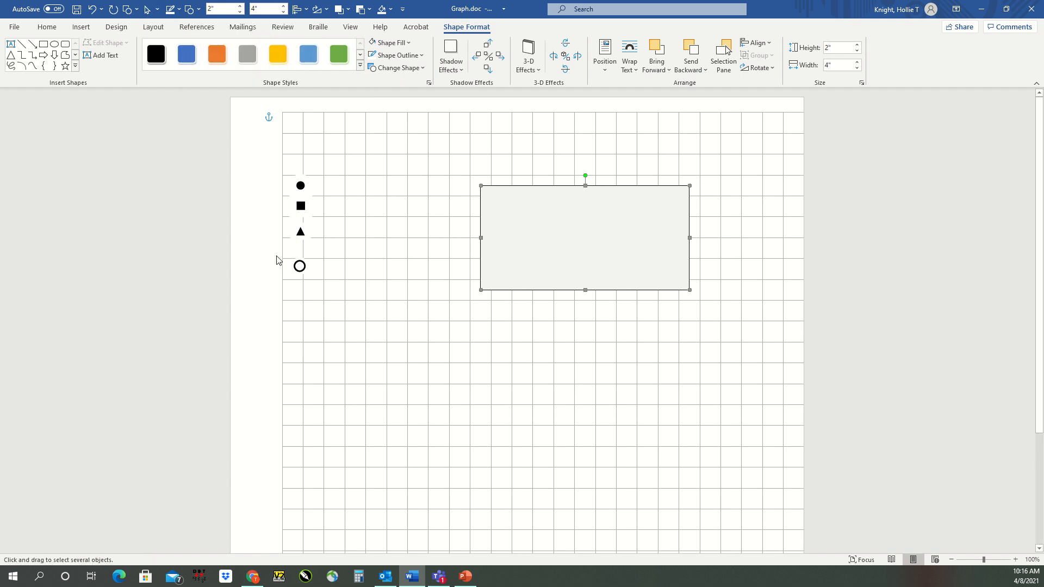
{"action": "left_click_drag", "start_coordinate": [277, 260], "coordinate": [334, 292]}
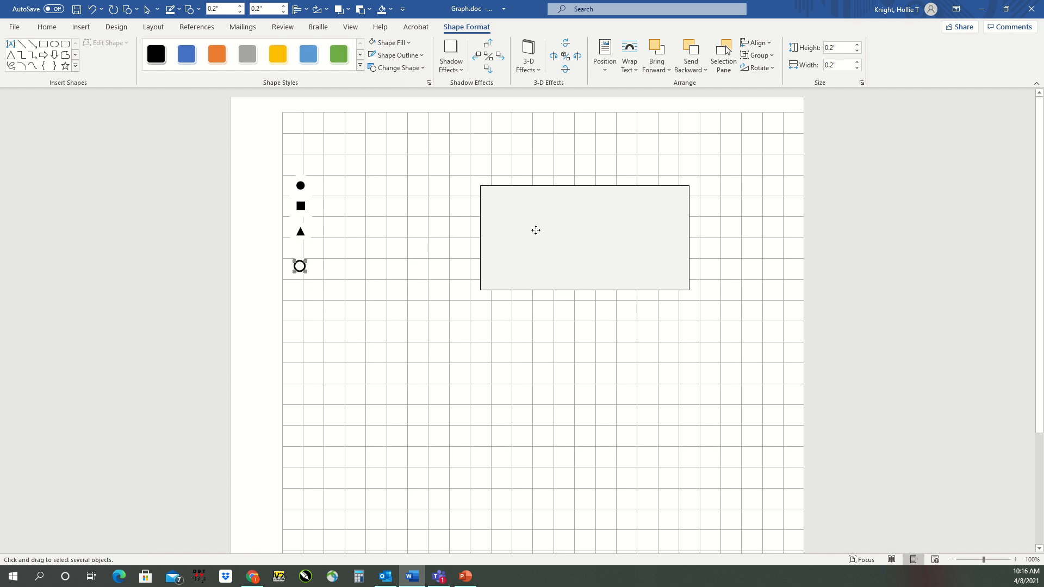
{"action": "left_click_drag", "start_coordinate": [536, 230], "coordinate": [539, 227]}
{"action": "left_click", "coordinate": [666, 71]}
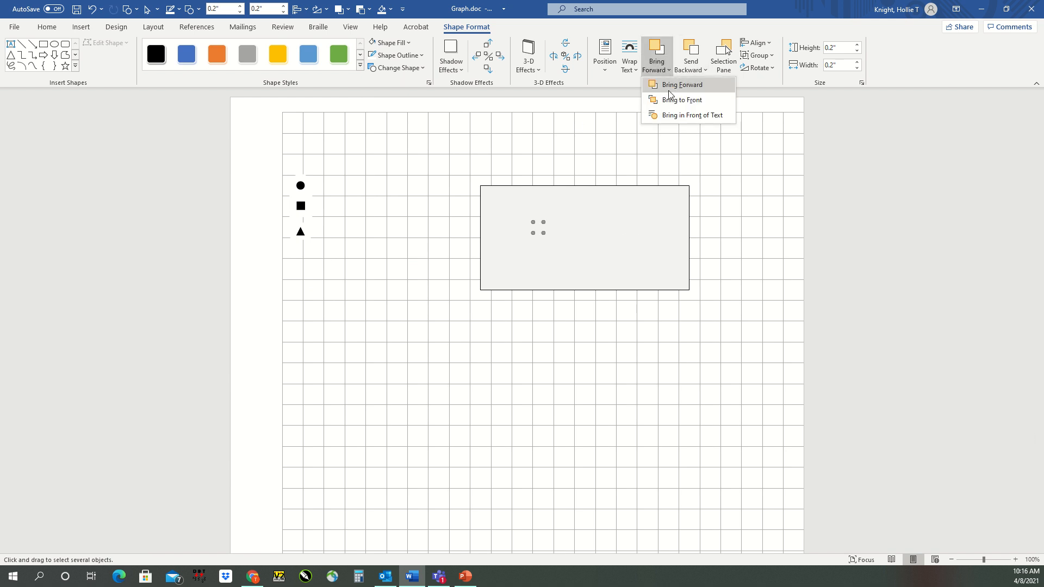
{"action": "left_click", "coordinate": [666, 112]}
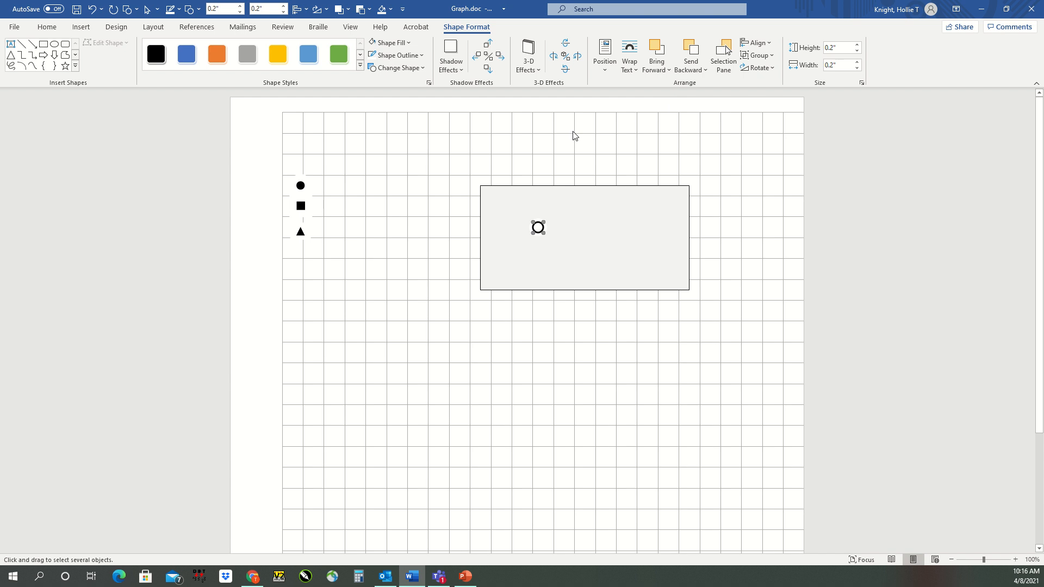
- Change the rectangle's fill to black and deselect it
{"action": "left_click", "coordinate": [566, 161]}
{"action": "left_click", "coordinate": [571, 185]}
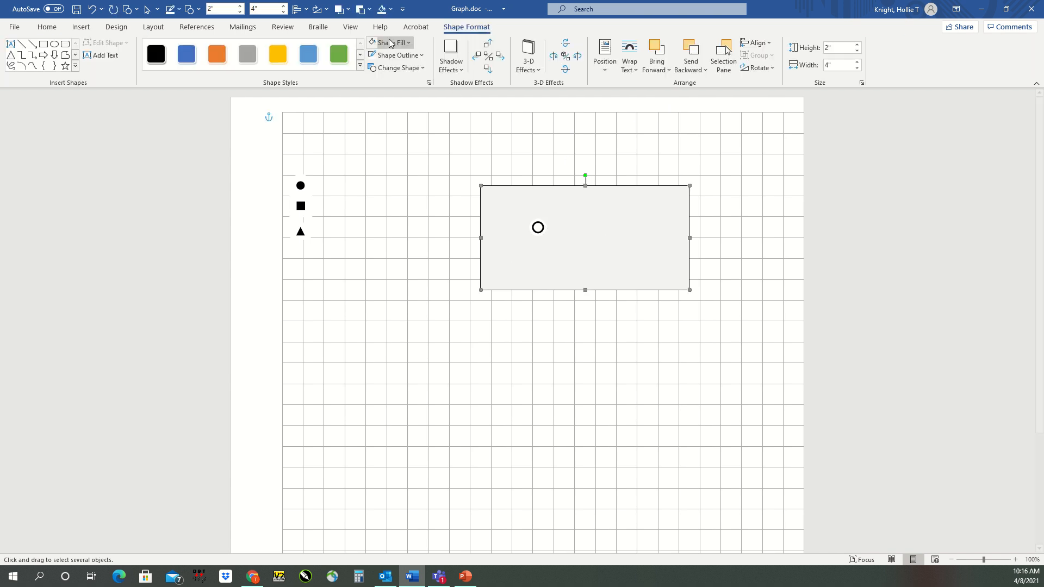
{"action": "left_click", "coordinate": [389, 44]}
{"action": "left_click", "coordinate": [380, 70]}
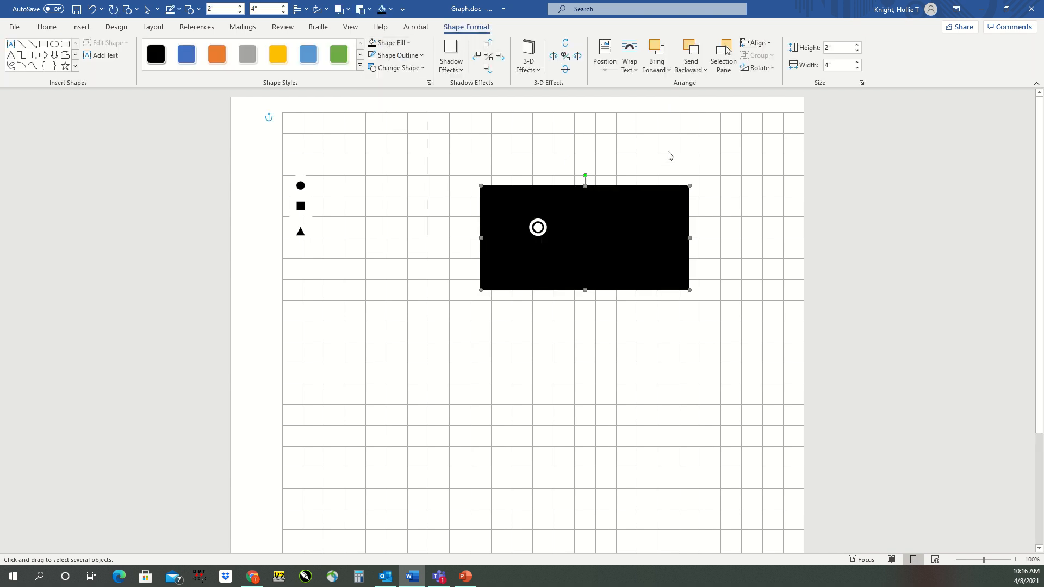
{"action": "left_click", "coordinate": [669, 155]}
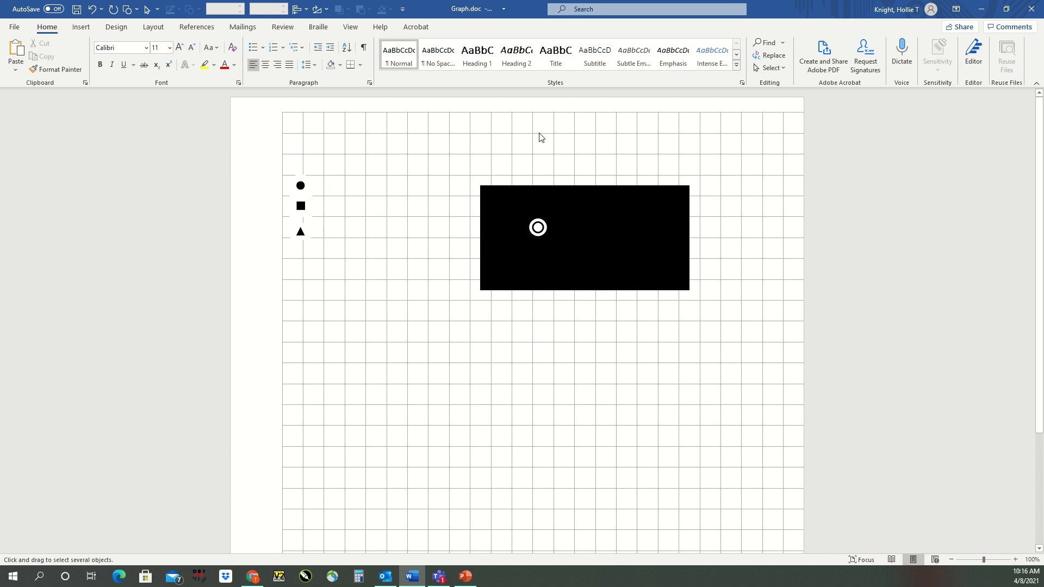
- Move the solid circle onto the black rectangle, bring it to the front, and deselect it
{"action": "left_click_drag", "start_coordinate": [262, 163], "coordinate": [585, 213]}
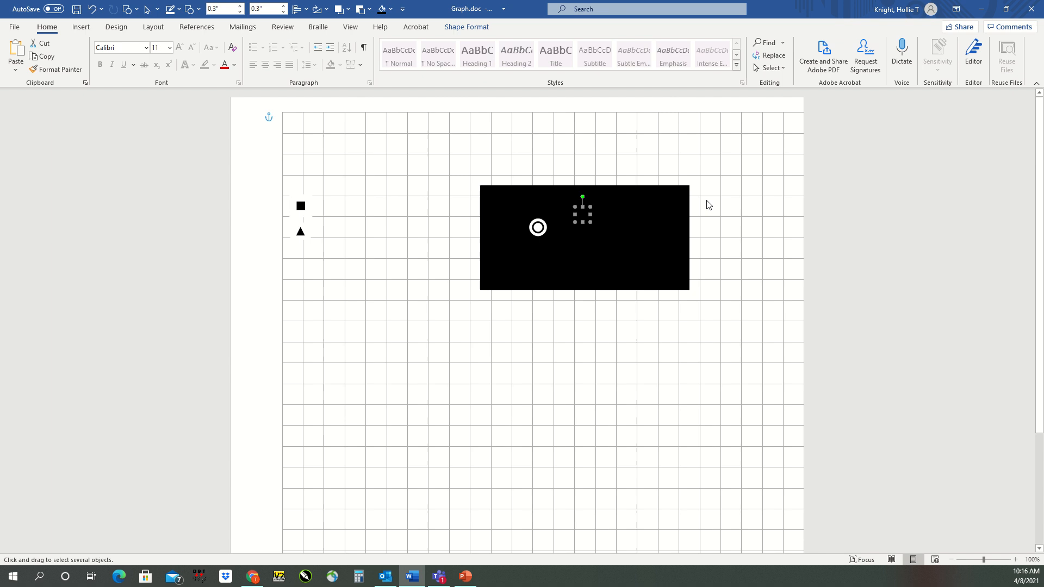
{"action": "left_click", "coordinate": [466, 27]}
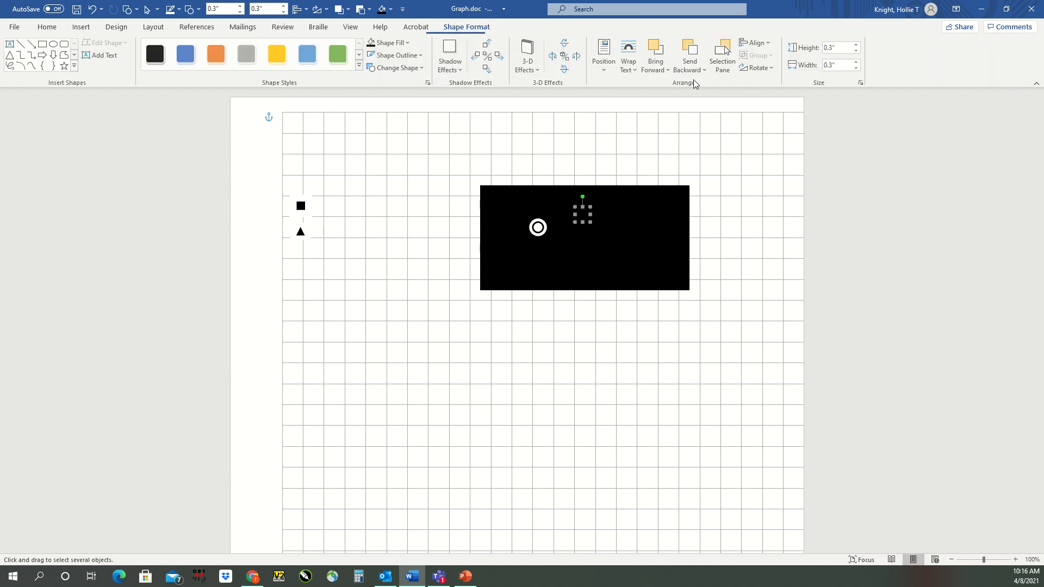
{"action": "left_click", "coordinate": [643, 70]}
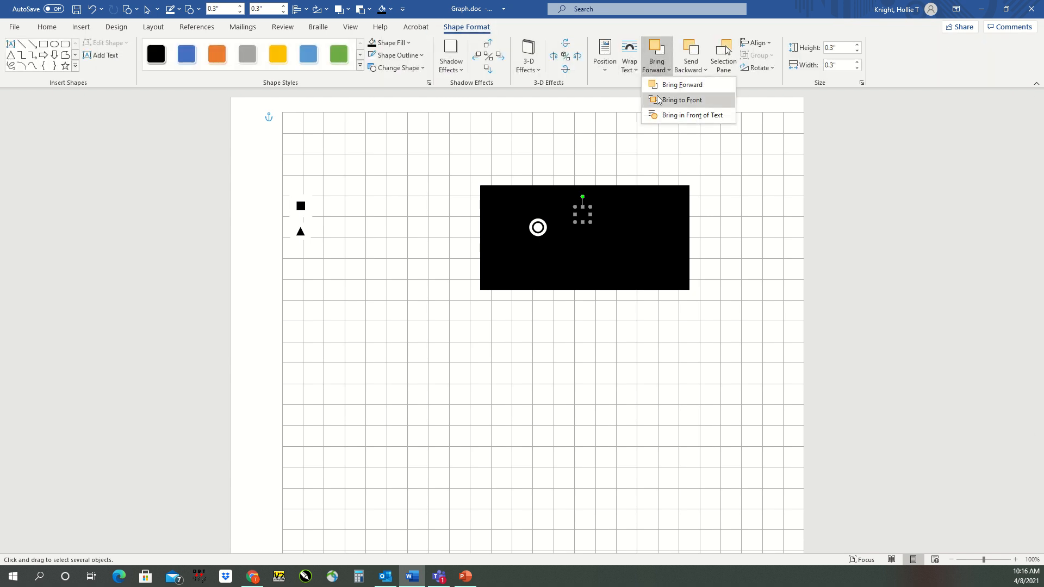
{"action": "left_click", "coordinate": [674, 98]}
{"action": "left_click", "coordinate": [556, 136]}
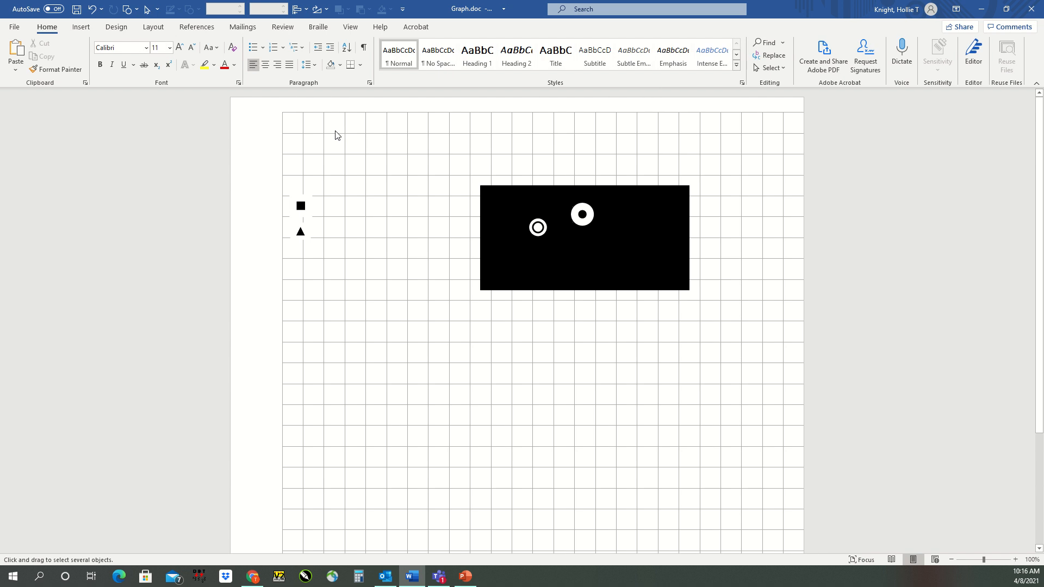
- Set the outline weight of the solid circle on the black rectangle to 6 pt and deselect it
{"action": "left_click", "coordinate": [582, 219]}
{"action": "left_click", "coordinate": [394, 55]}
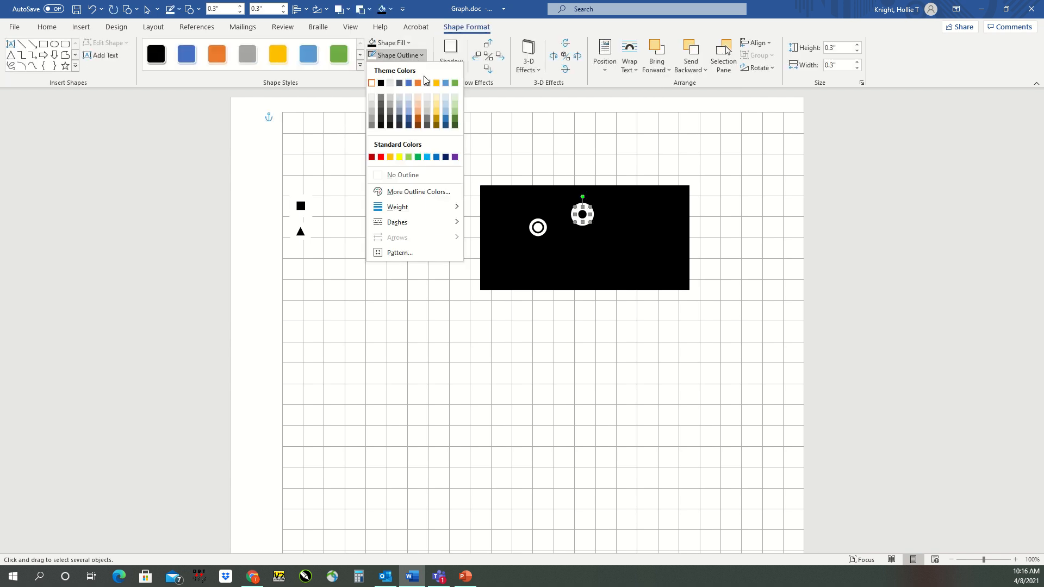
{"action": "mouse_move", "coordinate": [430, 208]}
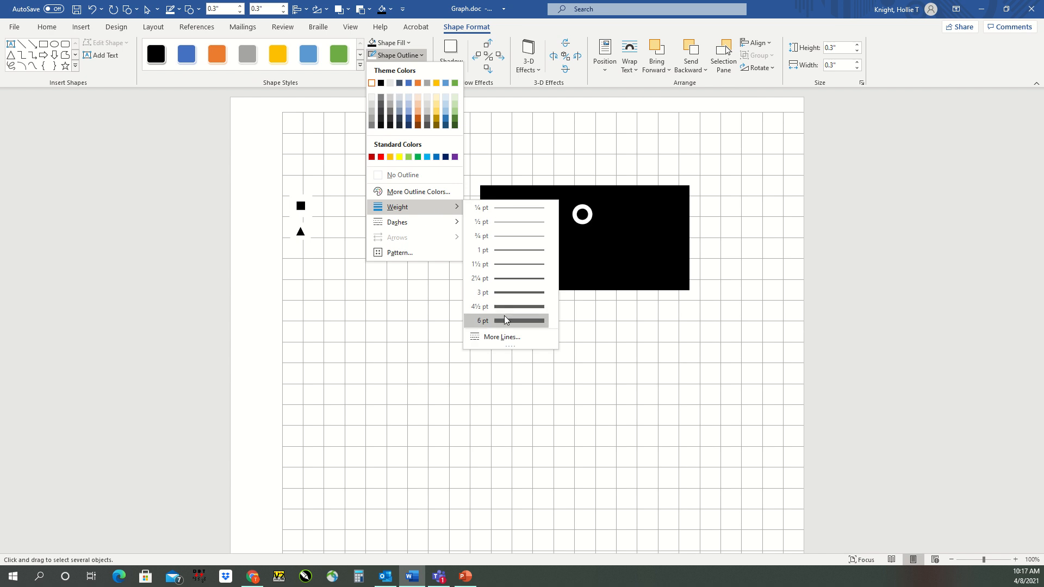
{"action": "left_click", "coordinate": [504, 319]}
{"action": "left_click", "coordinate": [621, 162]}
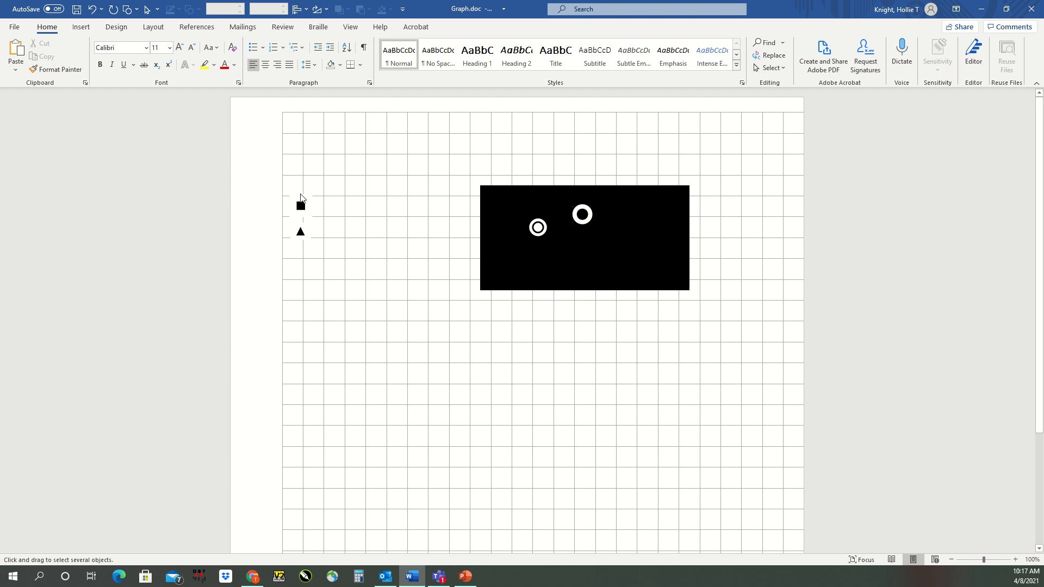
{"action": "mouse_move", "coordinate": [482, 5]}
{"action": "left_click", "coordinate": [449, 36]}
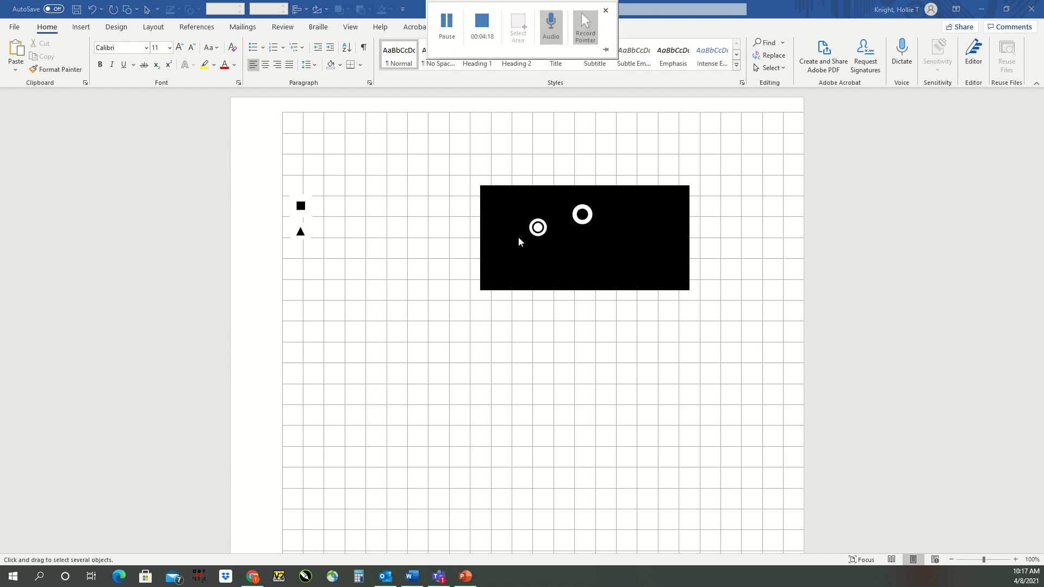
{"action": "left_click", "coordinate": [514, 157]}
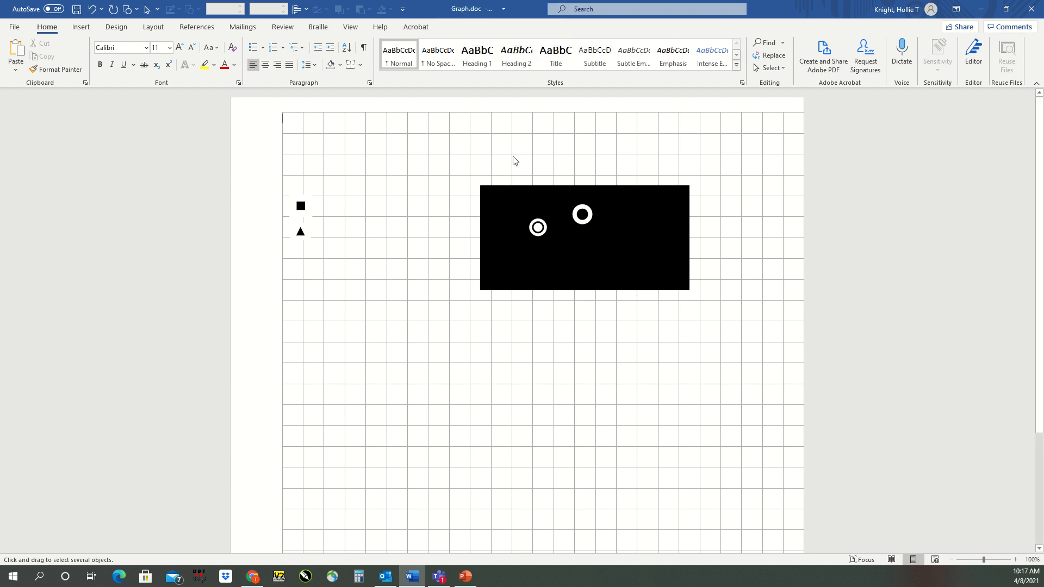
- Select the open circle together with its white backing on the black rectangle and group them
{"action": "left_click", "coordinate": [537, 228]}
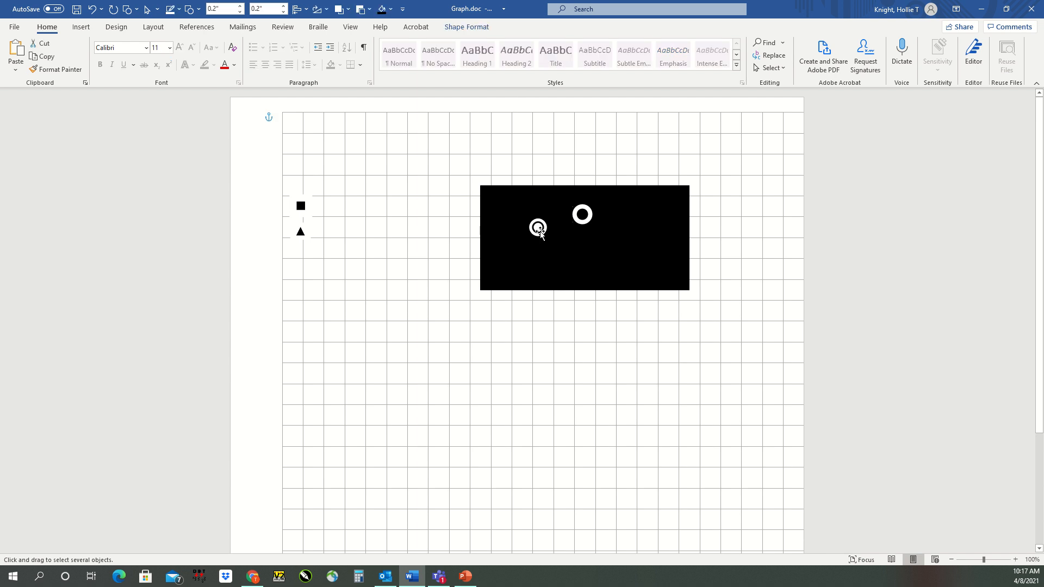
{"action": "left_click", "coordinate": [553, 169]}
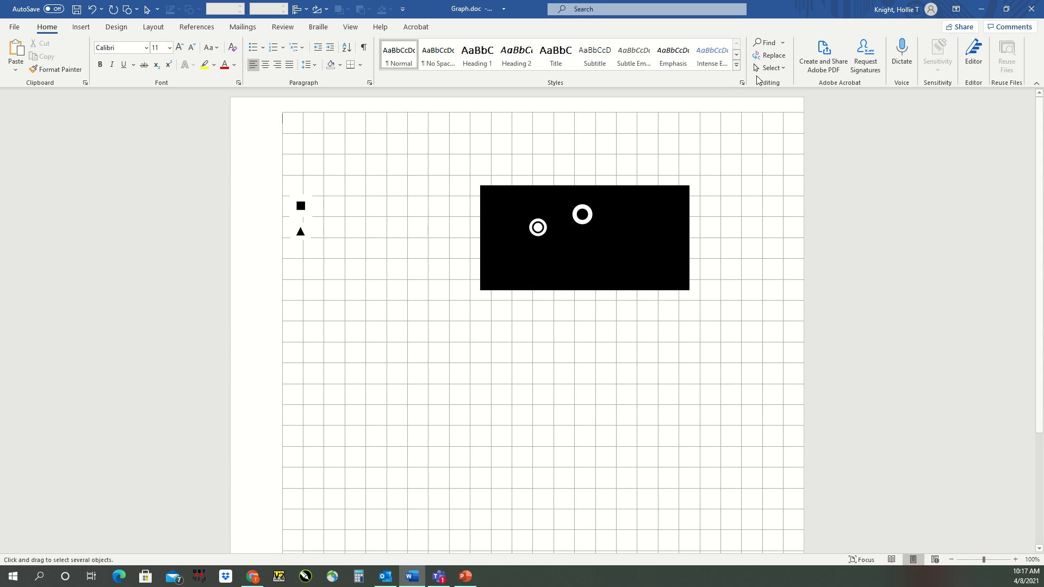
{"action": "left_click", "coordinate": [756, 66]}
{"action": "left_click", "coordinate": [767, 98]}
{"action": "left_click_drag", "start_coordinate": [501, 159], "coordinate": [551, 248]}
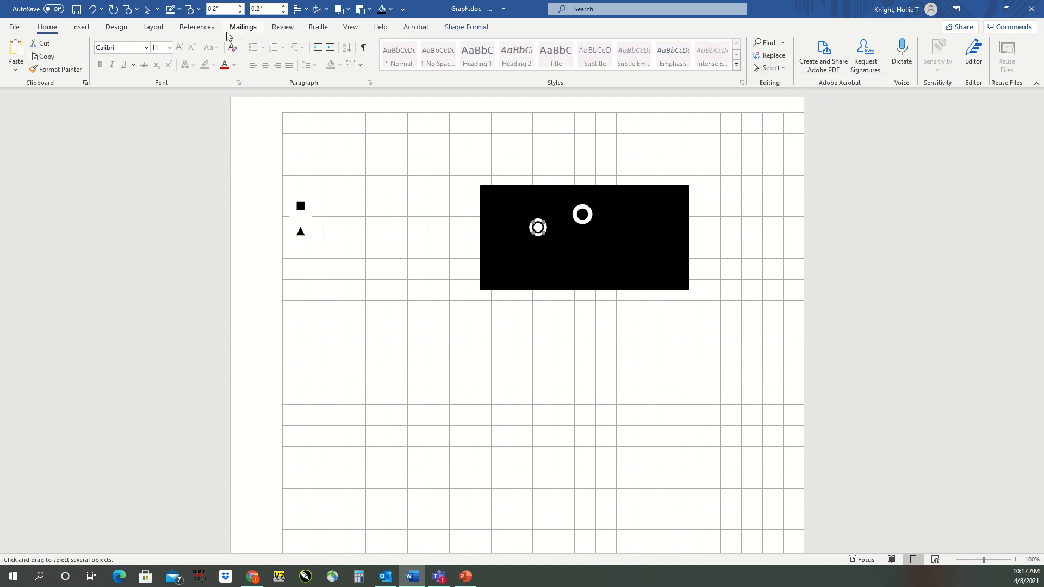
{"action": "left_click", "coordinate": [466, 28]}
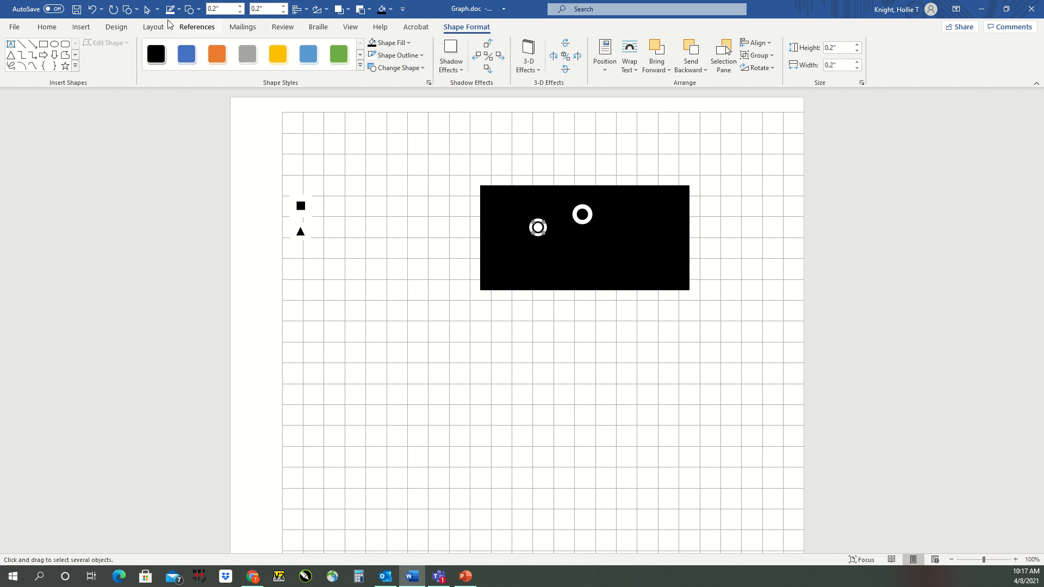
{"action": "left_click", "coordinate": [47, 30]}
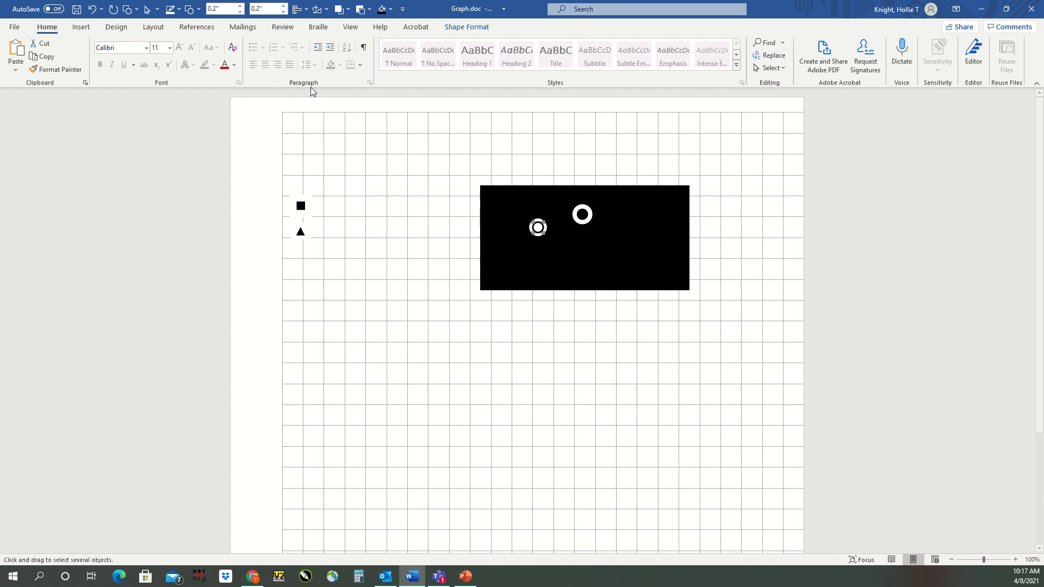
{"action": "left_click", "coordinate": [149, 27]}
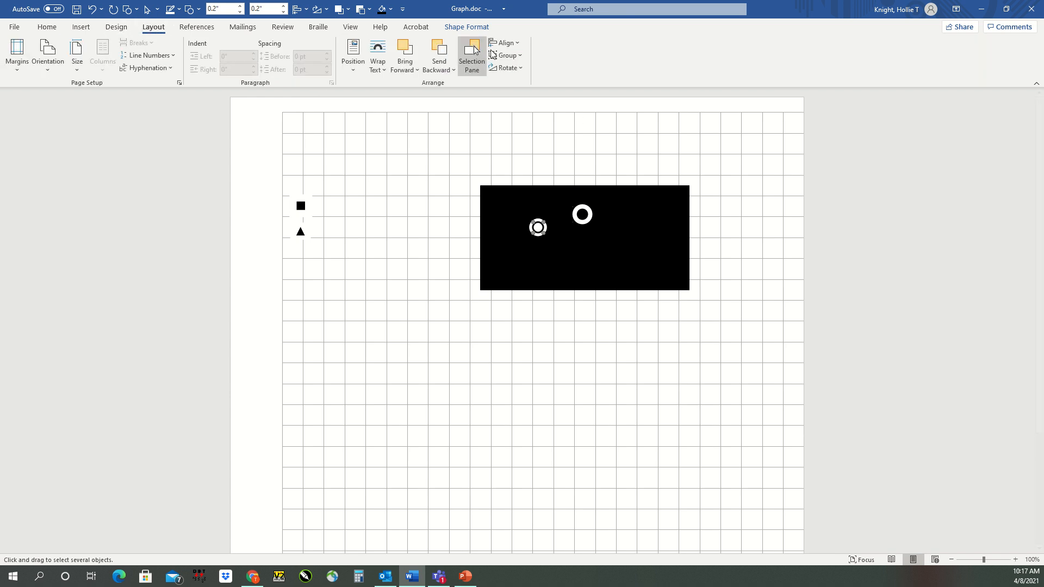
{"action": "left_click", "coordinate": [505, 55]}
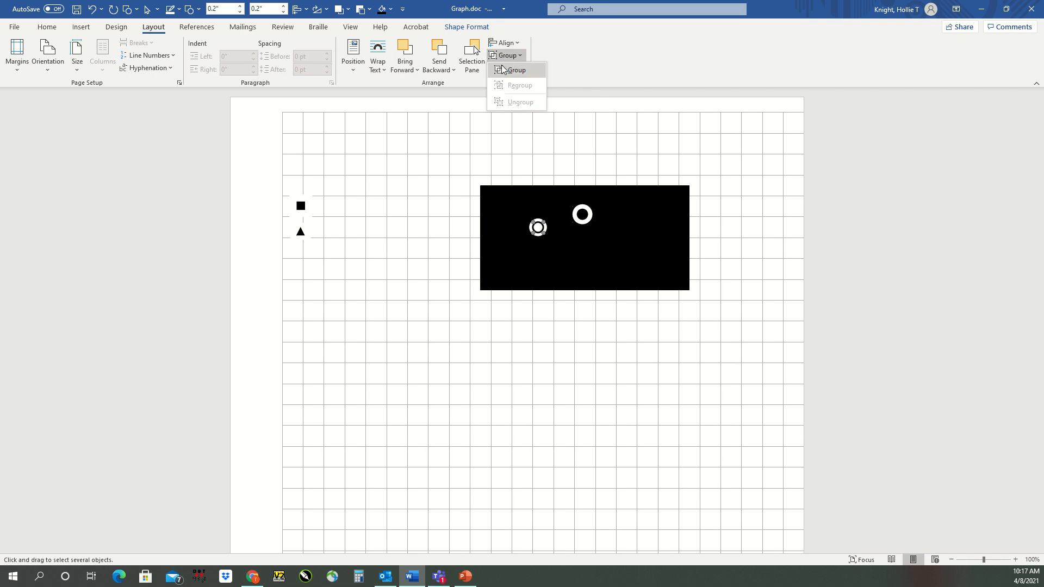
{"action": "left_click", "coordinate": [504, 70]}
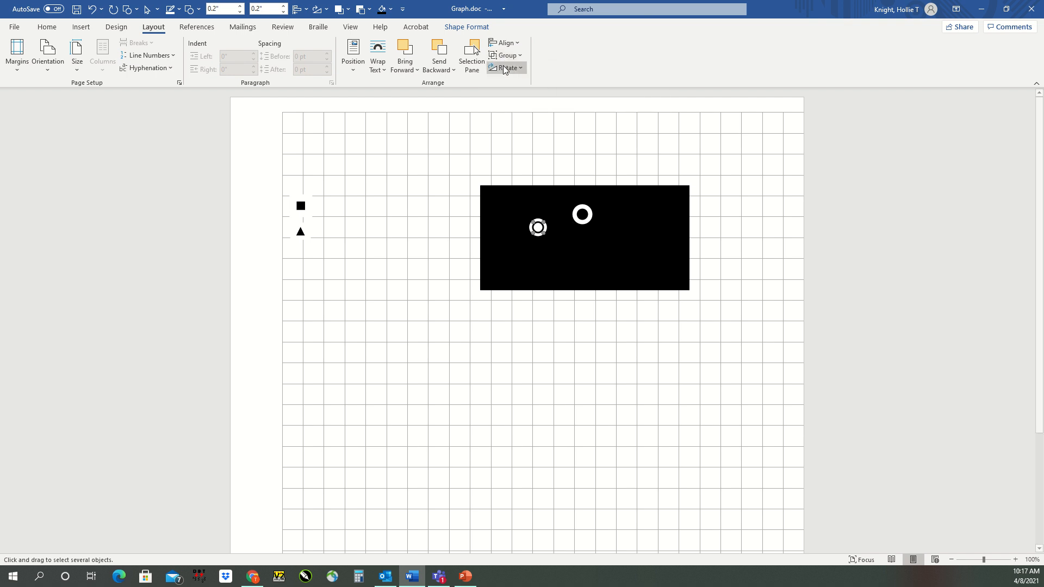
- Move the grouped open circle down within the black rectangle and place a copy to its right, level with it
{"action": "left_click_drag", "start_coordinate": [540, 228], "coordinate": [525, 244]}
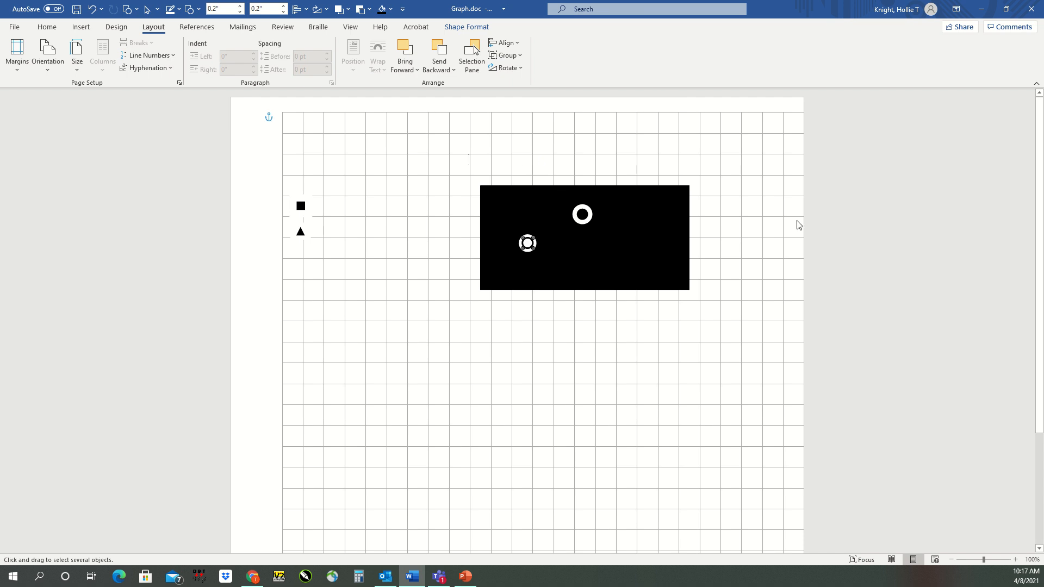
{"action": "key", "text": "ctrl+v"}
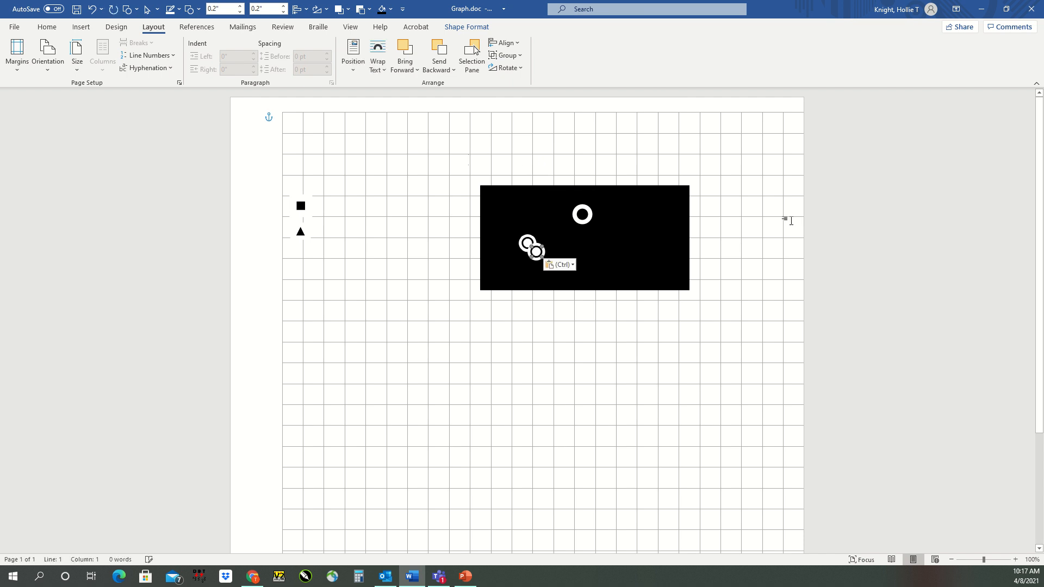
{"action": "left_click_drag", "start_coordinate": [535, 251], "coordinate": [600, 243]}
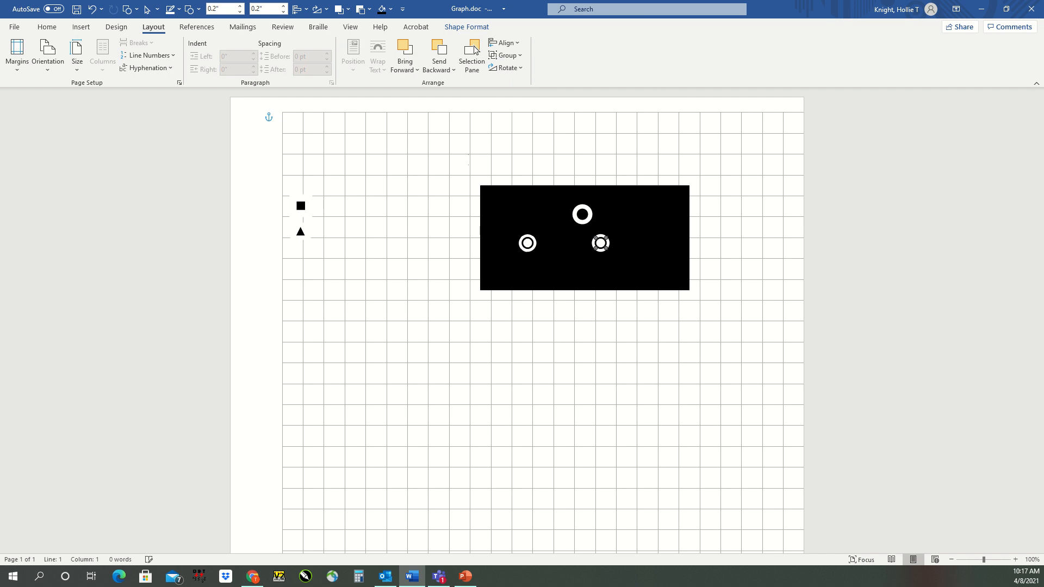
{"action": "left_click", "coordinate": [697, 168]}
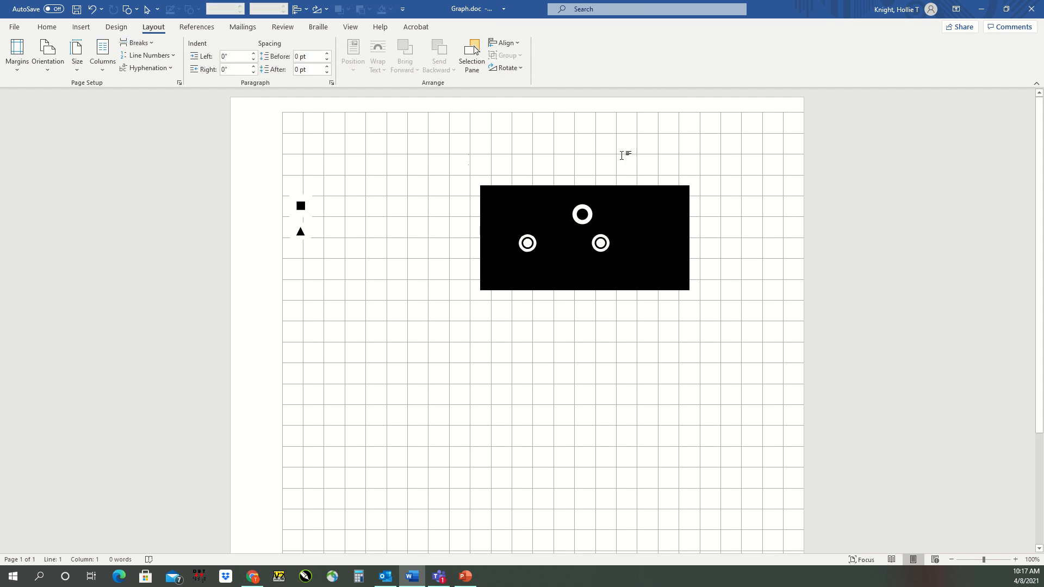
{"action": "mouse_move", "coordinate": [352, 5]}
{"action": "left_click", "coordinate": [449, 35]}
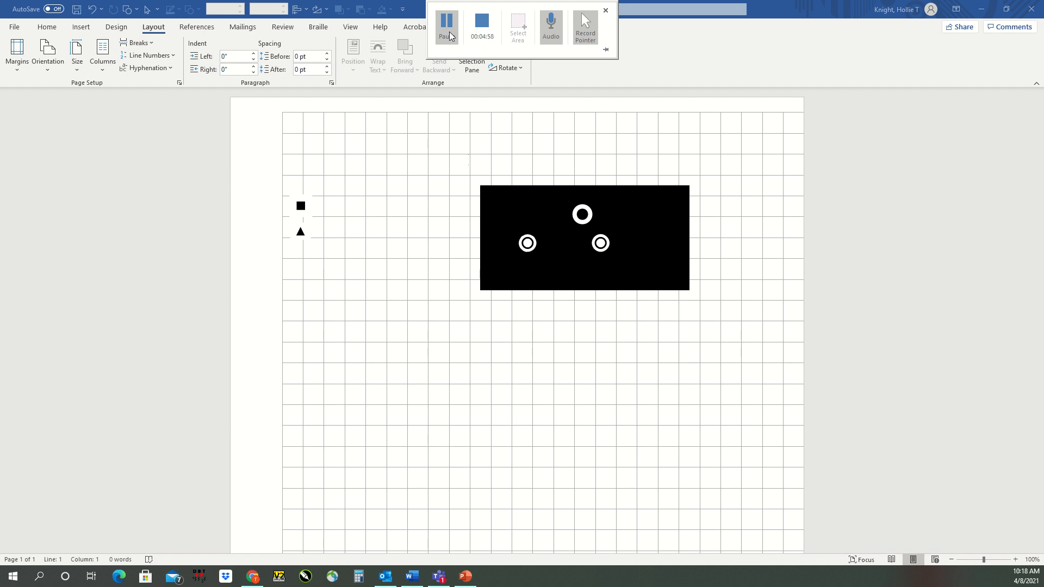
{"action": "left_click", "coordinate": [301, 335]}
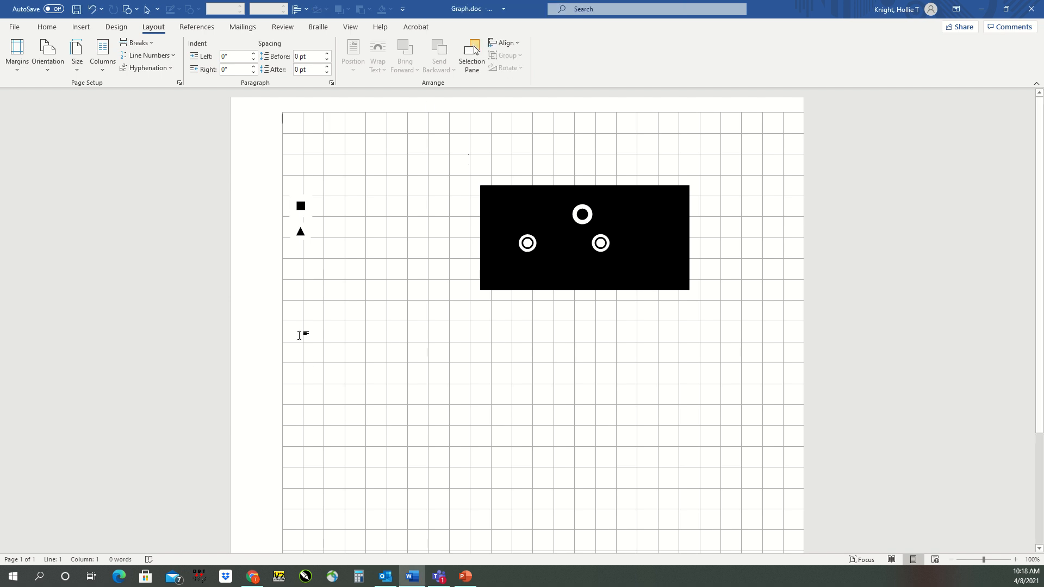
- Draw a horizontal arrow about 3.6 inches long along a grid line below the black rectangle
{"action": "left_click", "coordinate": [125, 10]}
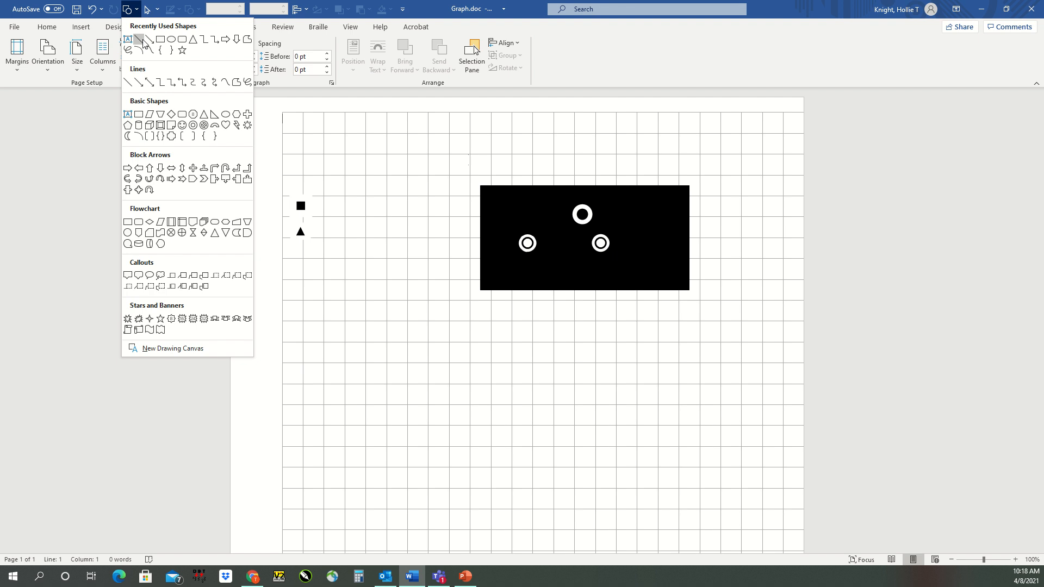
{"action": "left_click", "coordinate": [145, 39]}
{"action": "left_click_drag", "start_coordinate": [349, 384], "coordinate": [536, 389]}
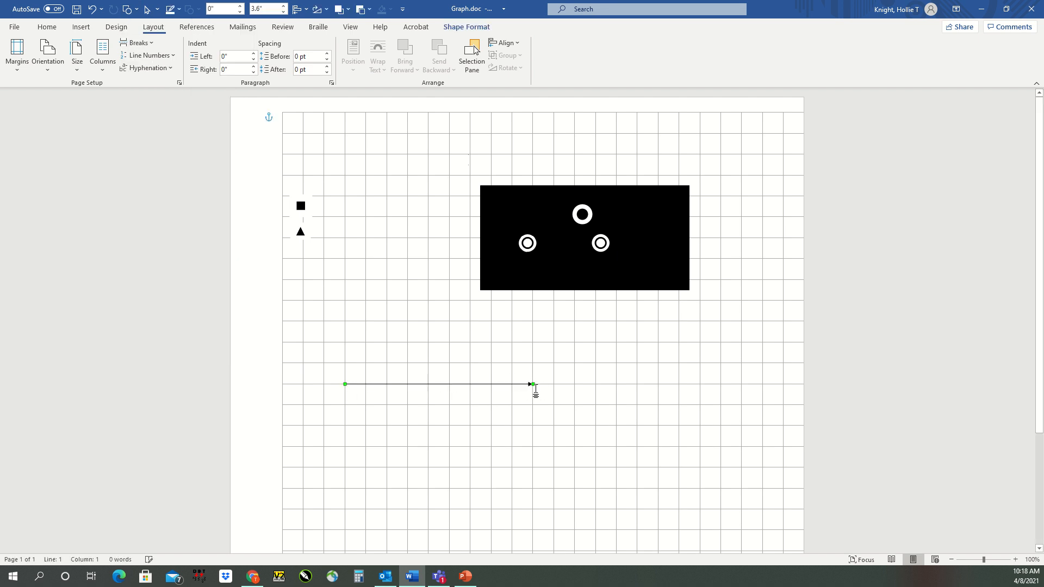
{"action": "left_click", "coordinate": [627, 389]}
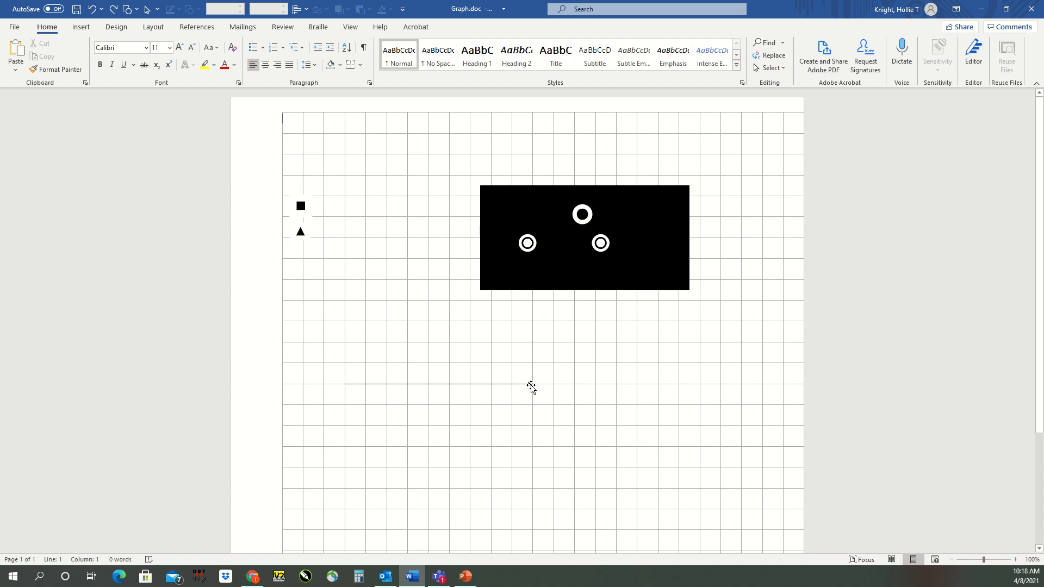
{"action": "left_click", "coordinate": [532, 385]}
{"action": "left_click", "coordinate": [610, 388]}
- Set the outline weight of the horizontal arrow to 6 pt
{"action": "left_click", "coordinate": [451, 385]}
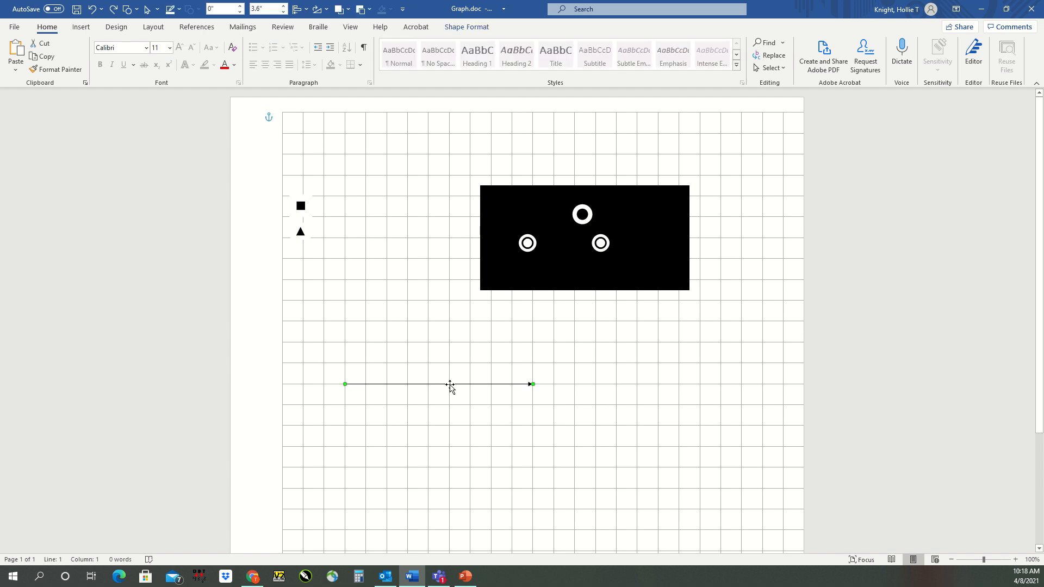
{"action": "right_click", "coordinate": [451, 385]}
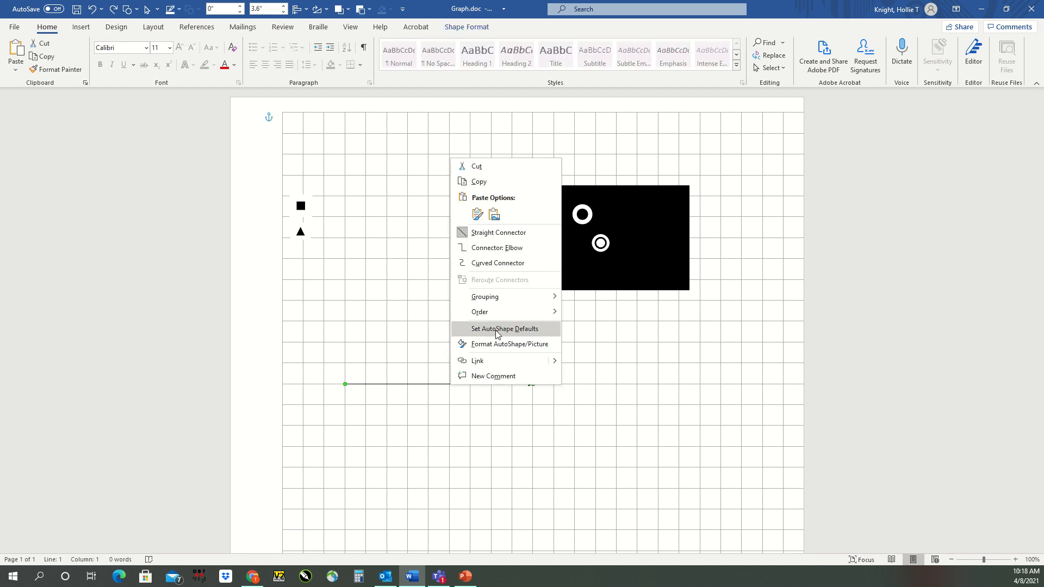
{"action": "key", "text": "Escape"}
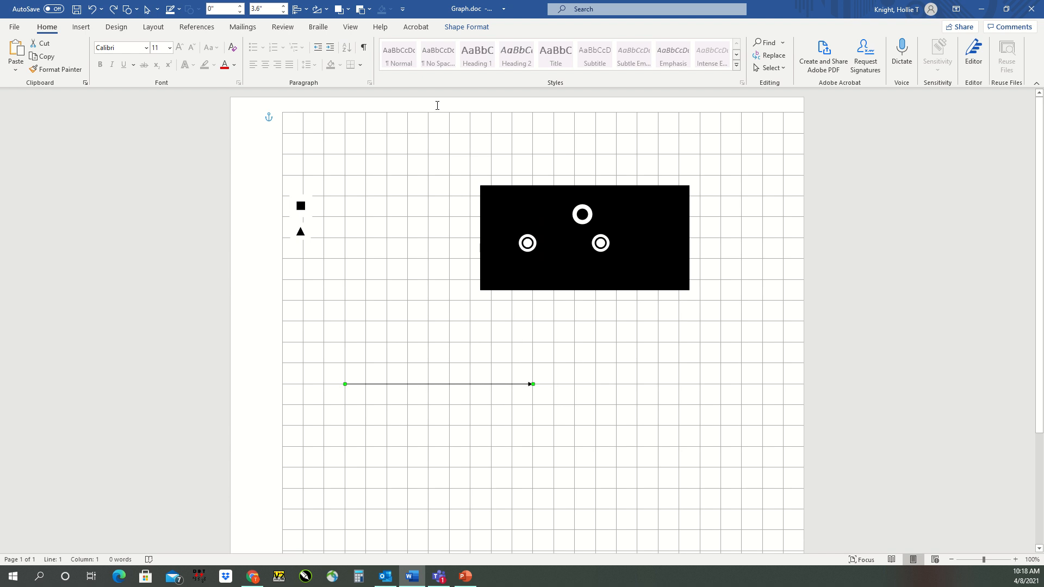
{"action": "left_click", "coordinate": [455, 28]}
{"action": "left_click", "coordinate": [396, 55]}
{"action": "mouse_move", "coordinate": [407, 206]}
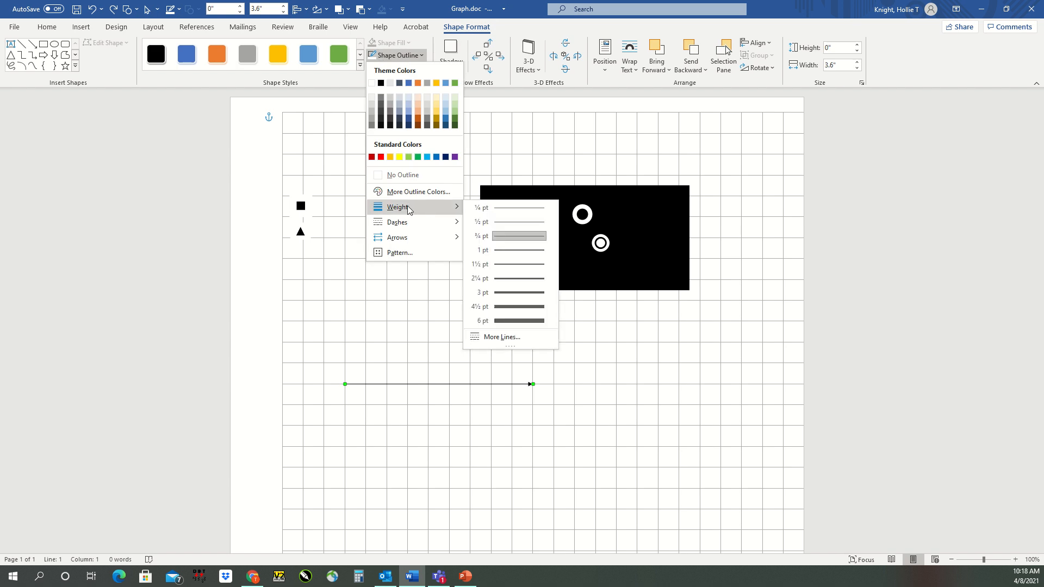
{"action": "left_click", "coordinate": [497, 321]}
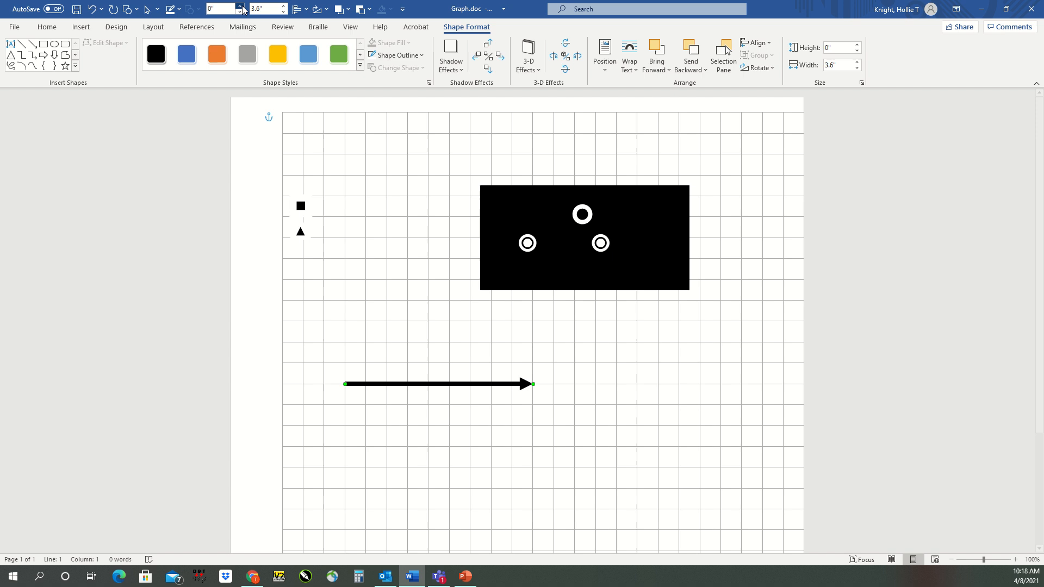
- Draw a horizontal line about 2.4 inches long below the thick arrow and select it
{"action": "left_click", "coordinate": [130, 12]}
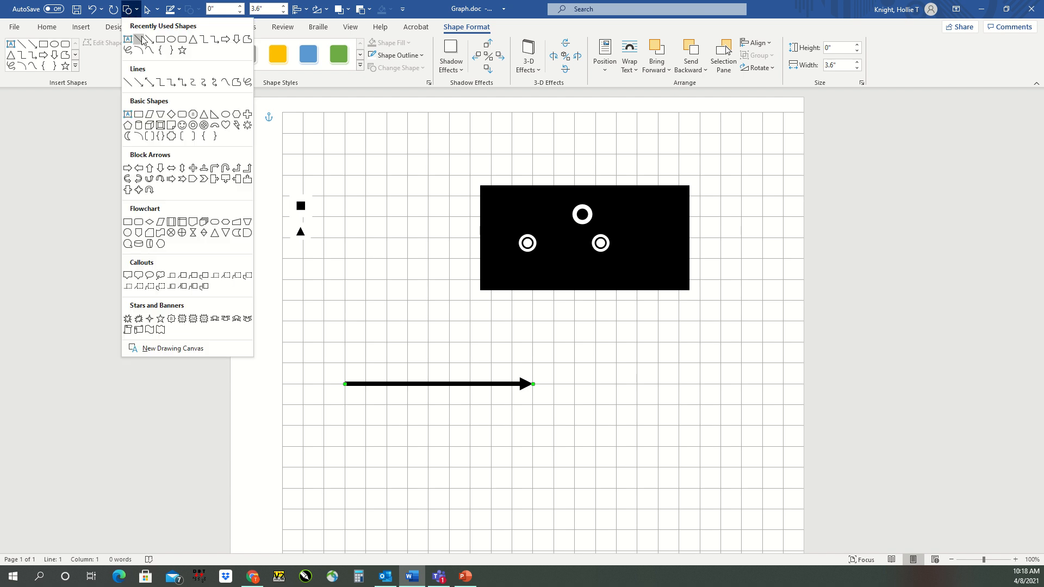
{"action": "left_click", "coordinate": [149, 39]}
{"action": "left_click_drag", "start_coordinate": [366, 435], "coordinate": [488, 440]}
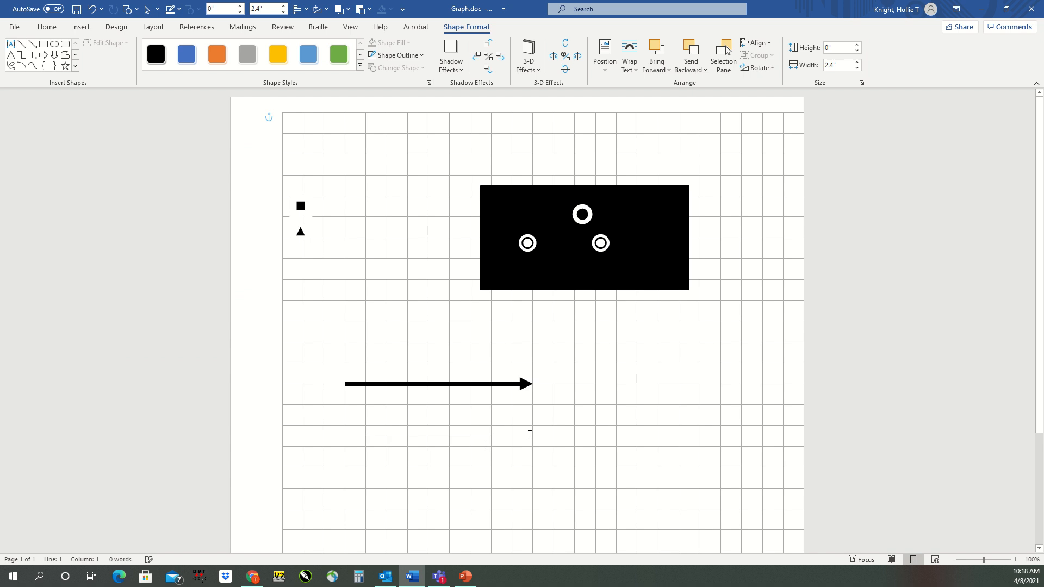
{"action": "left_click", "coordinate": [624, 419]}
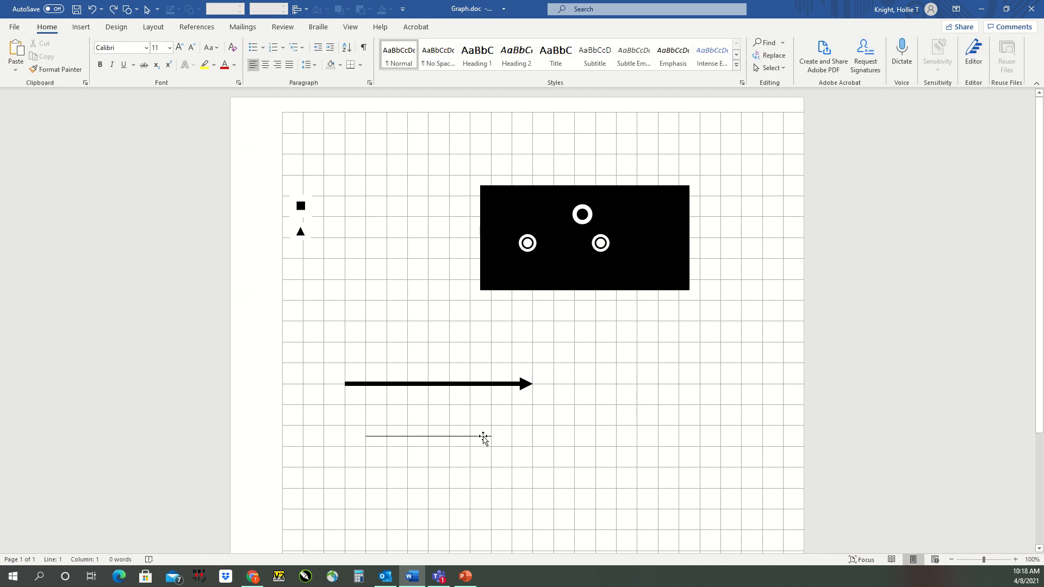
{"action": "left_click", "coordinate": [483, 437]}
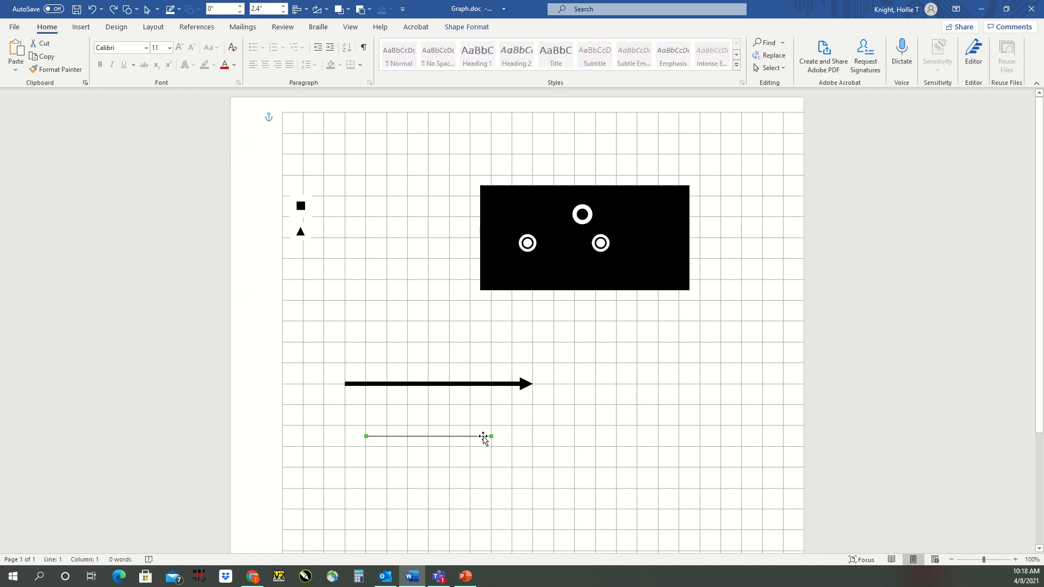
- Draw a triangle 0.2 inches high just beyond the right end of the thin line and set its width to 0.3 inches
{"action": "left_click", "coordinate": [132, 12]}
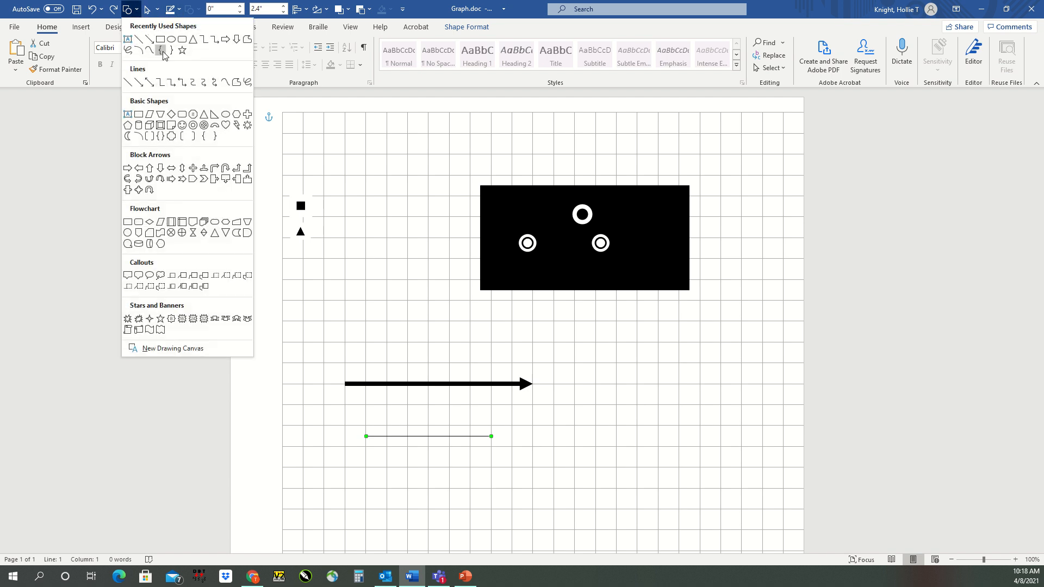
{"action": "left_click", "coordinate": [201, 49]}
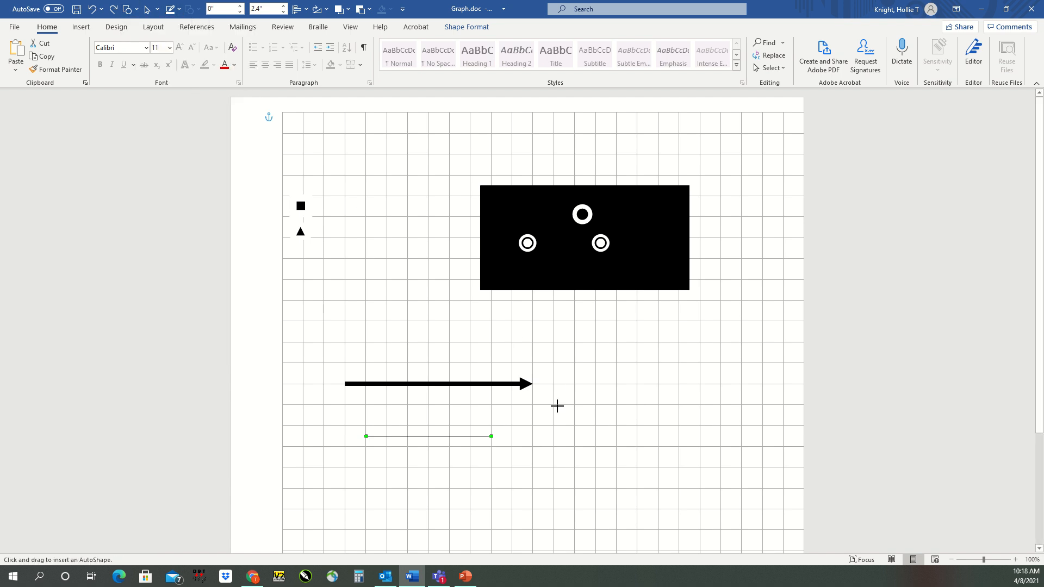
{"action": "left_click_drag", "start_coordinate": [523, 428], "coordinate": [535, 438]}
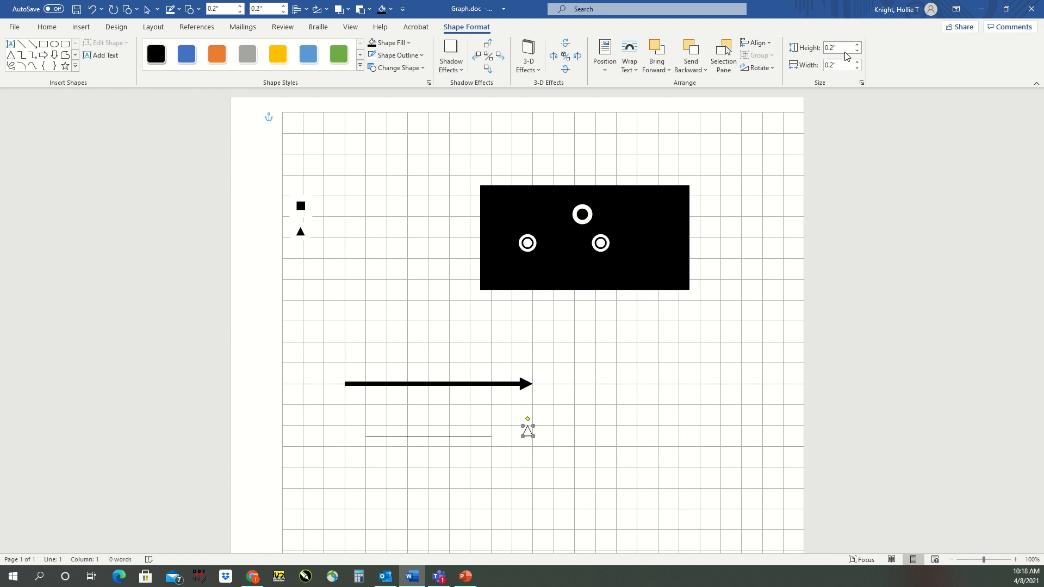
{"action": "left_click", "coordinate": [840, 65]}
{"action": "left_click", "coordinate": [846, 48]}
{"action": "left_click", "coordinate": [838, 65]}
{"action": "type", "text": "0.3"}
{"action": "key", "text": "Return"}
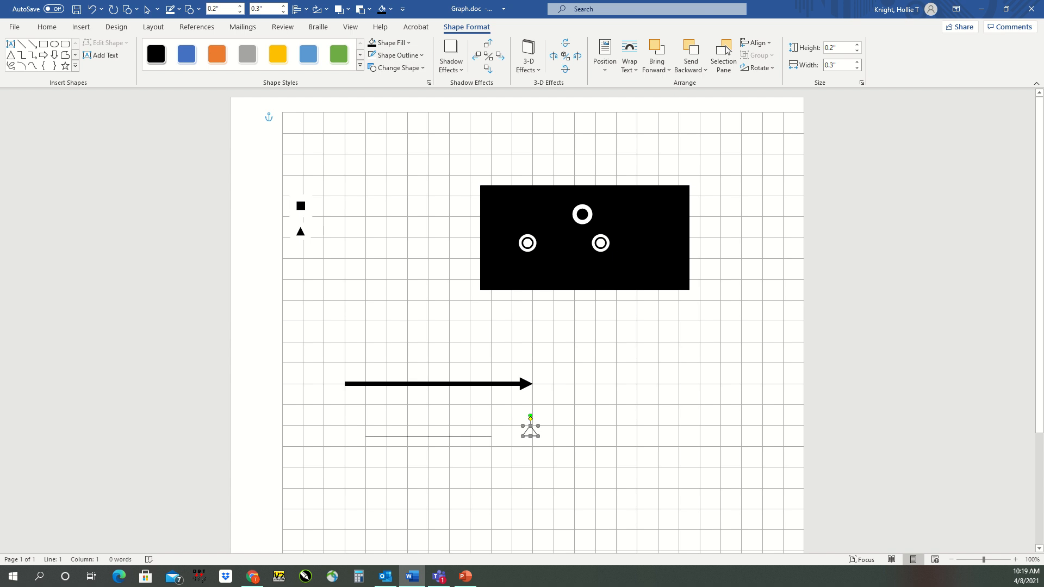
- Fill the new triangle beside the thin line with black
{"action": "left_click", "coordinate": [392, 42]}
{"action": "left_click", "coordinate": [380, 57]}
{"action": "left_click", "coordinate": [564, 415]}
{"action": "left_click", "coordinate": [531, 431]}
- Slant the thin line by moving its right end one grid square up and one grid square to the left
{"action": "left_click", "coordinate": [468, 436]}
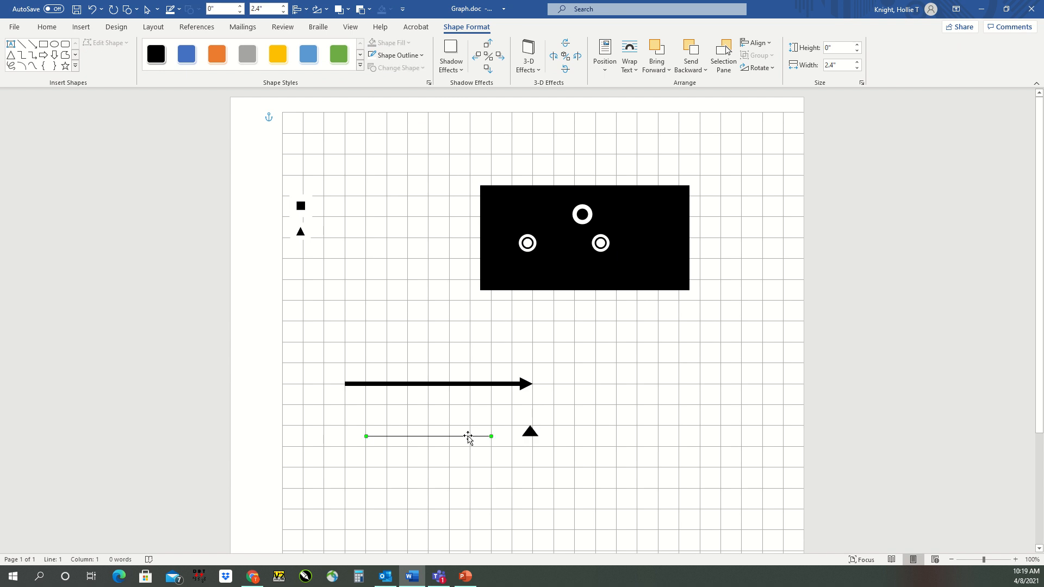
{"action": "left_click_drag", "start_coordinate": [492, 436], "coordinate": [470, 415]}
{"action": "left_click", "coordinate": [516, 430]}
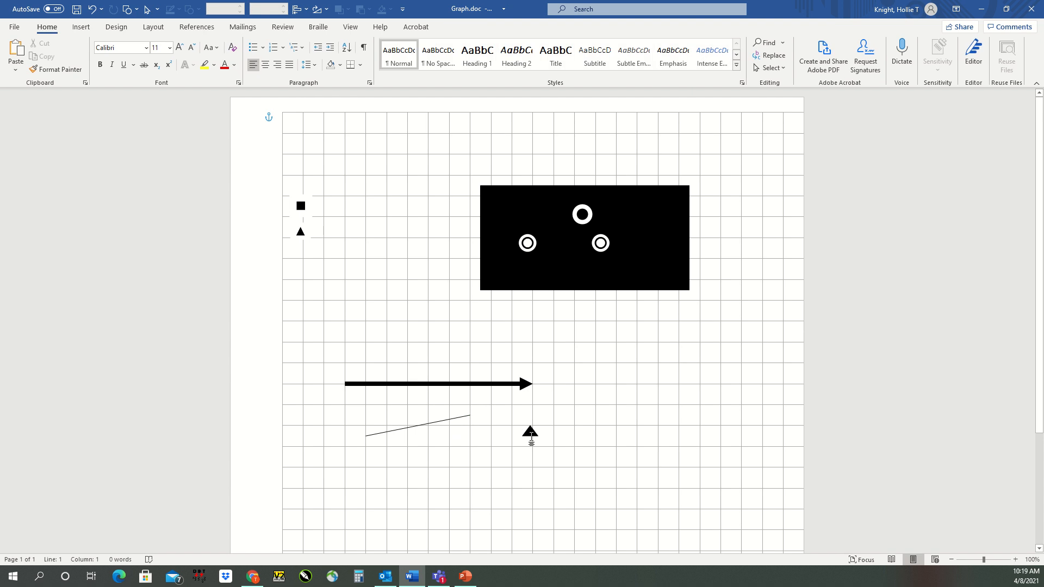
- Try to rotate the black triangle to the line's slope and place it at the raised end, and undo the attempt
{"action": "left_click", "coordinate": [531, 432]}
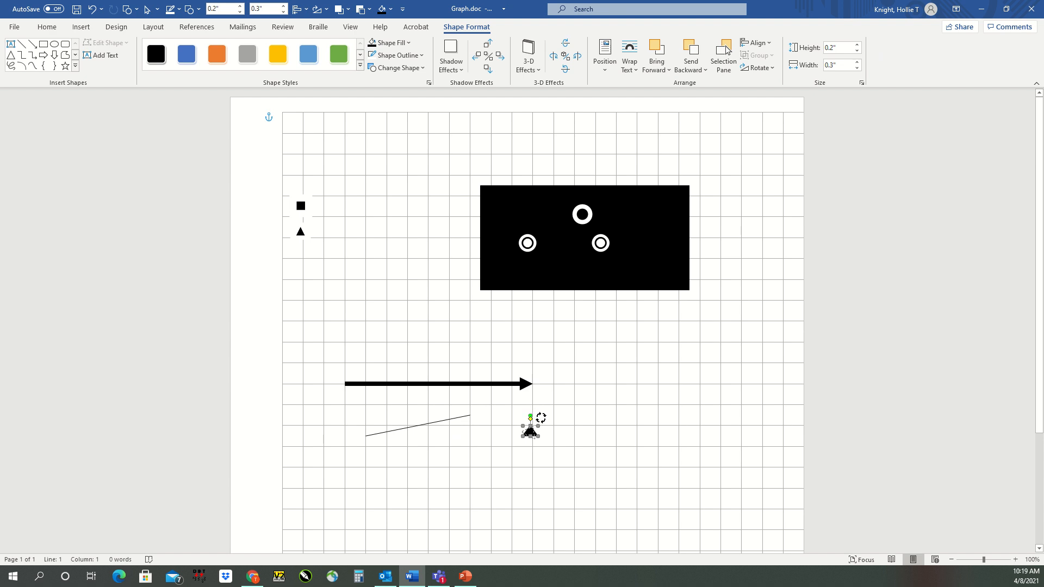
{"action": "left_click_drag", "start_coordinate": [544, 423], "coordinate": [475, 414]}
{"action": "left_click", "coordinate": [479, 419]}
{"action": "left_click", "coordinate": [478, 416]}
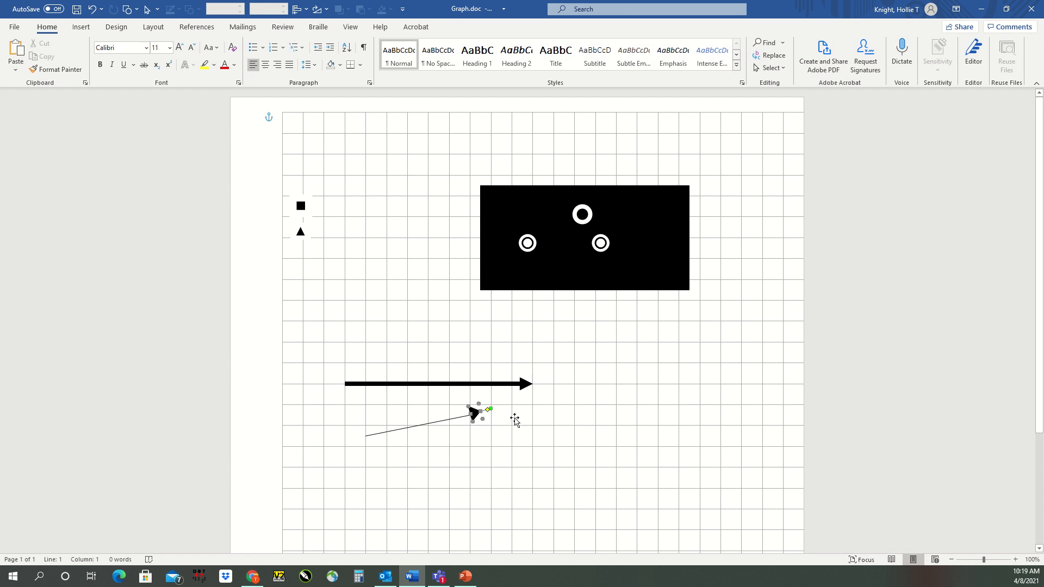
{"action": "left_click", "coordinate": [768, 442]}
{"action": "left_click", "coordinate": [473, 415]}
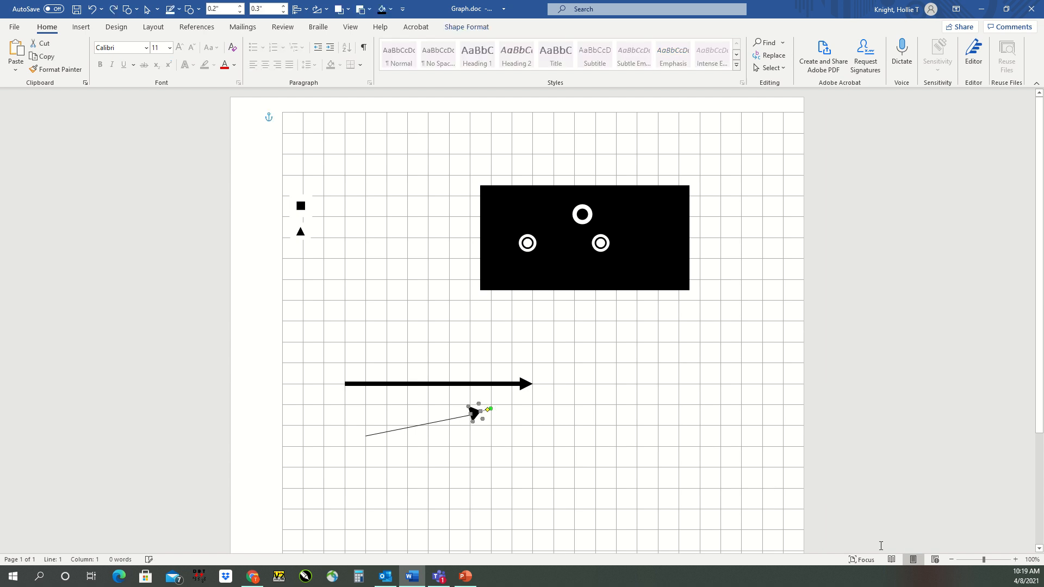
{"action": "key", "text": "ctrl+z"}
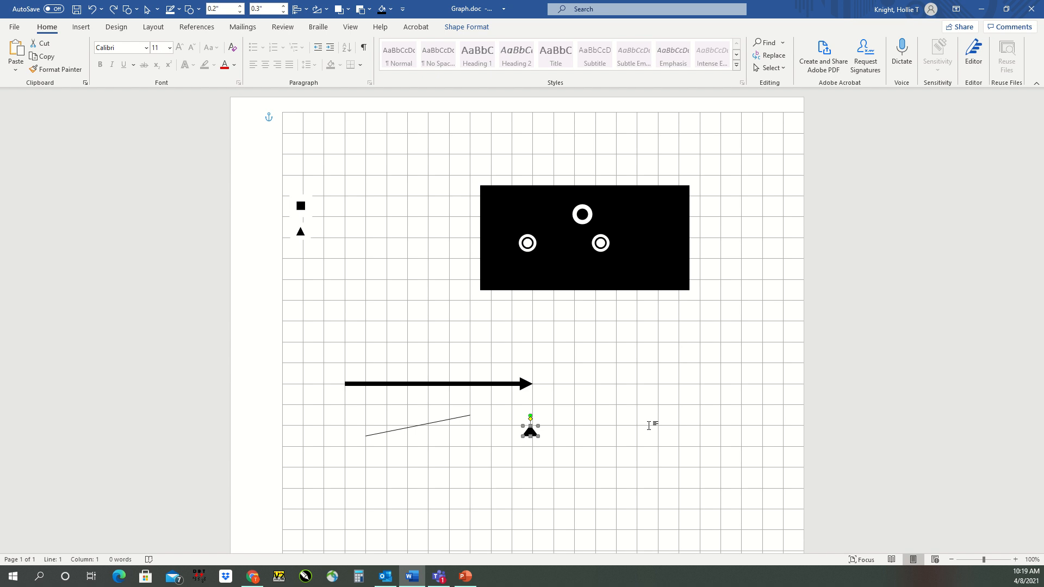
- Flip the black triangle beside the slanted line horizontally
{"action": "left_click", "coordinate": [654, 468]}
{"action": "left_click", "coordinate": [155, 30]}
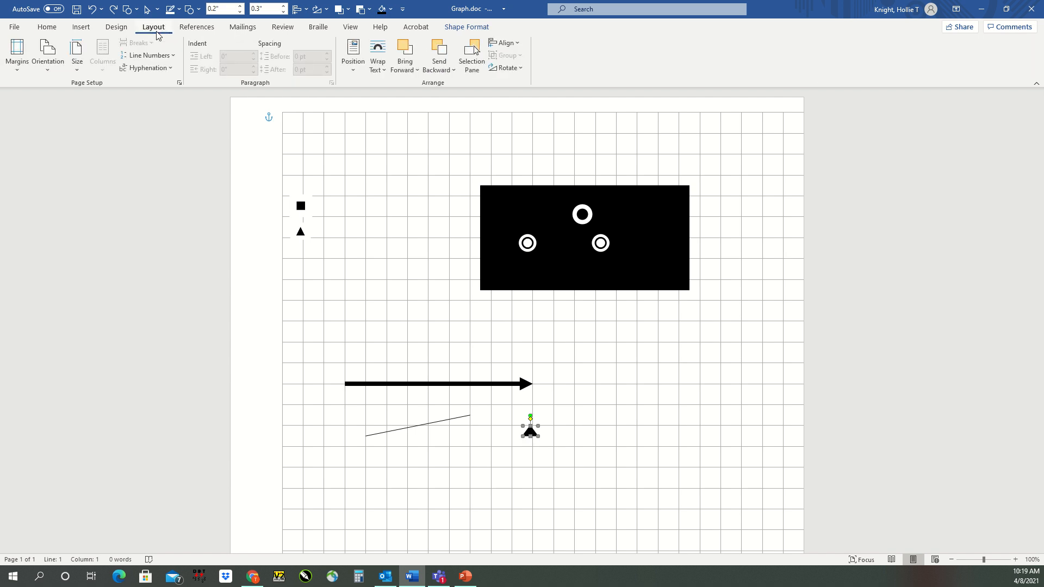
{"action": "left_click", "coordinate": [505, 69]}
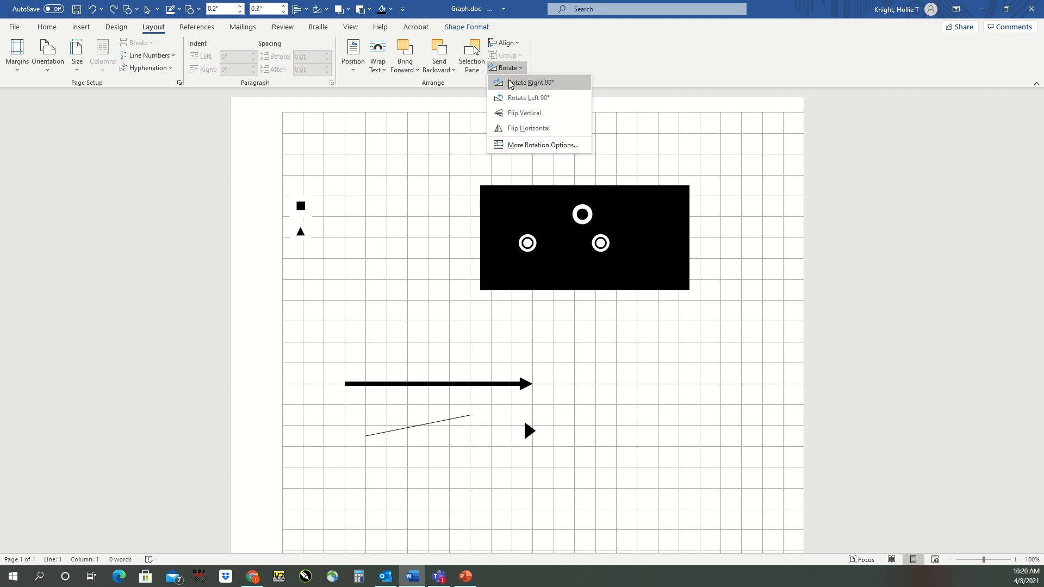
{"action": "left_click", "coordinate": [509, 128]}
{"action": "left_click", "coordinate": [596, 512]}
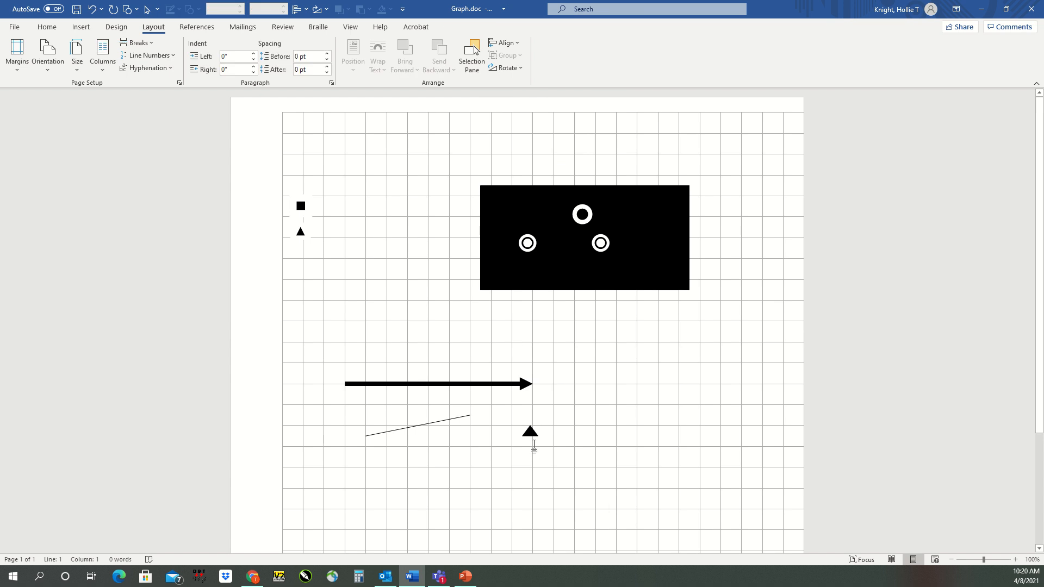
- Rotate the black triangle to point along the slanted line and nudge it onto the line's raised end as an arrowhead
{"action": "left_click", "coordinate": [531, 433]}
{"action": "left_click_drag", "start_coordinate": [532, 431], "coordinate": [482, 407]}
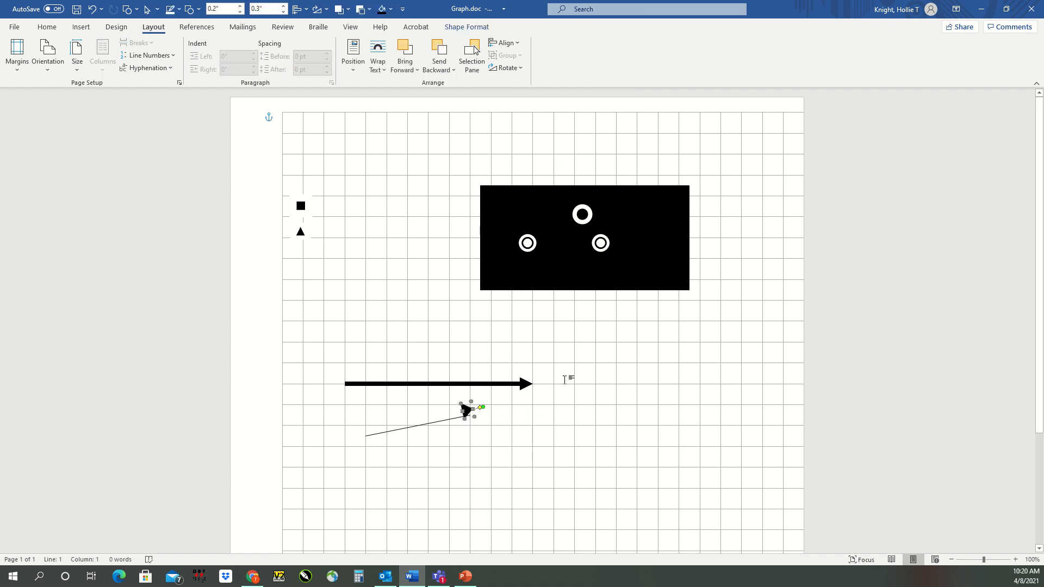
{"action": "key", "text": "Down"}
{"action": "key", "text": "Down"}
{"action": "key", "text": "Down"}
{"action": "key", "text": "Down"}
{"action": "key", "text": "Down"}
{"action": "key", "text": "Up"}
{"action": "key", "text": "Up"}
{"action": "key", "text": "Up"}
{"action": "key", "text": "Up"}
{"action": "key", "text": "Up"}
{"action": "key", "text": "Down"}
{"action": "key", "text": "Down"}
{"action": "key", "text": "Down"}
{"action": "left_click", "coordinate": [566, 380]}
- Group the slanted line with its triangle arrowhead and move the group to the right across the grid
{"action": "left_click", "coordinate": [433, 424]}
{"action": "left_click", "coordinate": [467, 419], "text": "shift"}
{"action": "left_click", "coordinate": [514, 57]}
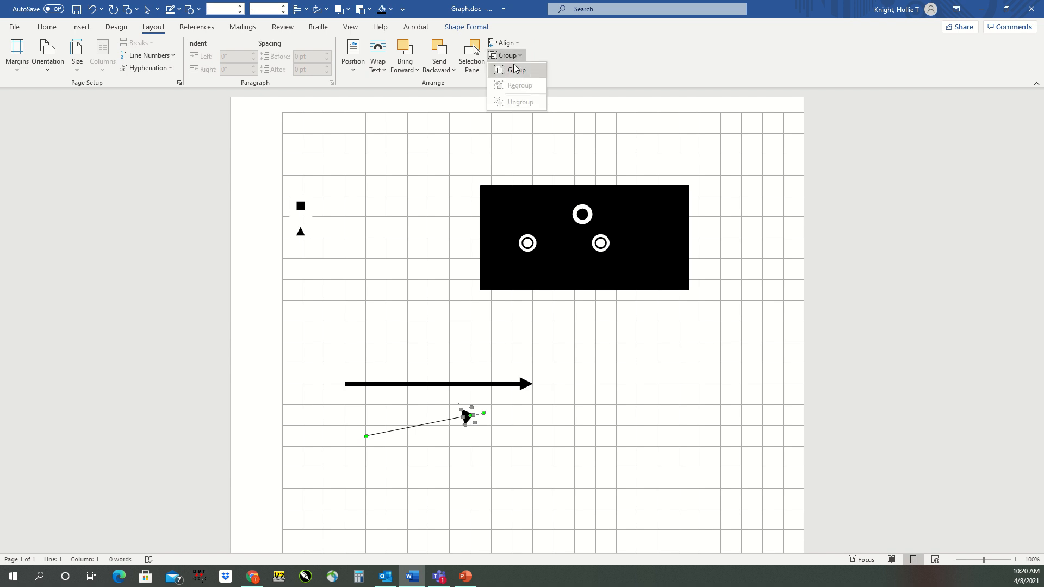
{"action": "left_click", "coordinate": [514, 68]}
{"action": "left_click_drag", "start_coordinate": [427, 425], "coordinate": [559, 424]}
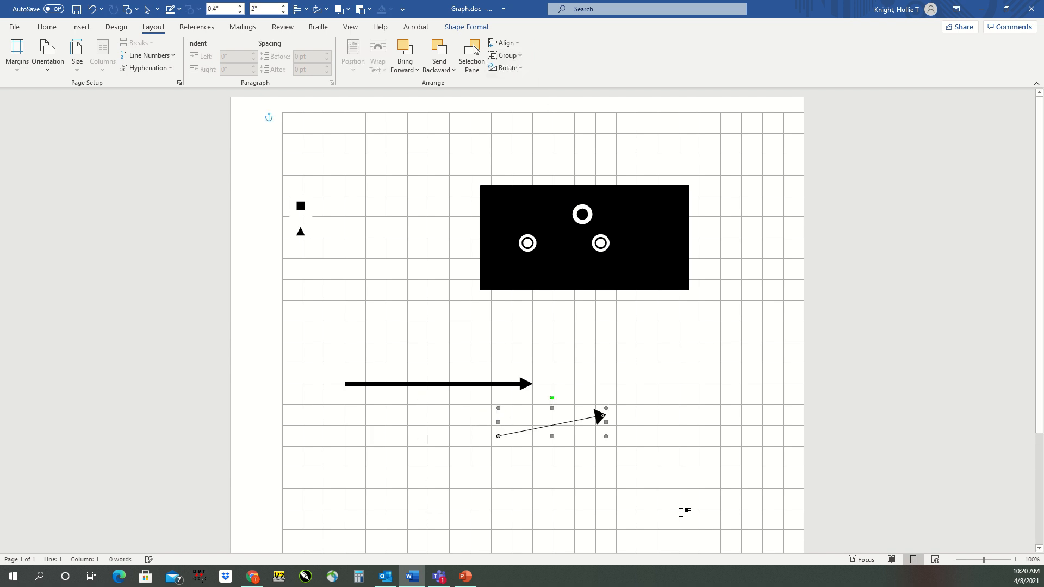
{"action": "left_click", "coordinate": [596, 467]}
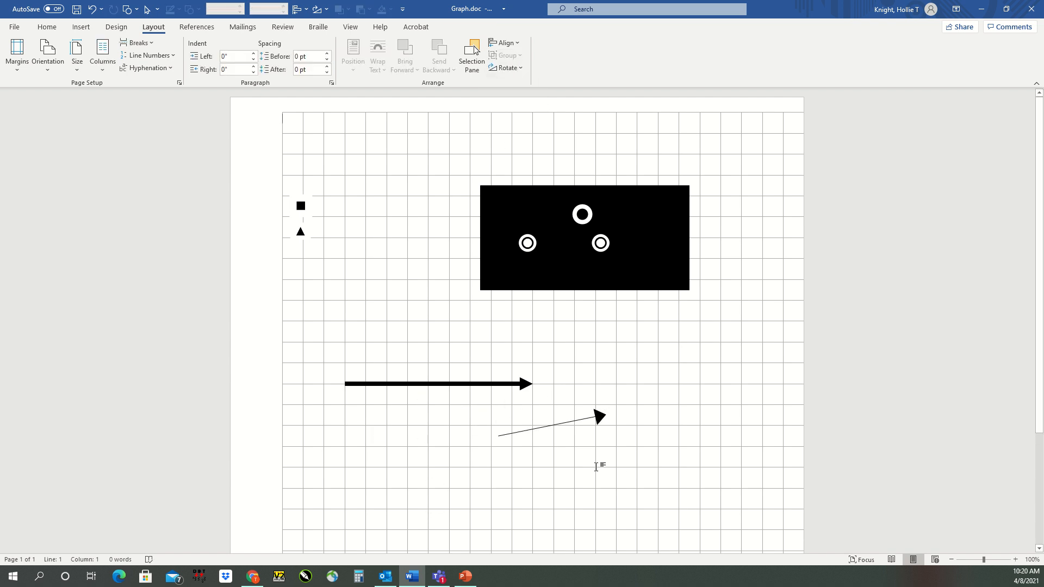
- Undo the move and the grouping of the slanted line and its arrowhead
{"action": "left_click", "coordinate": [558, 422]}
{"action": "key", "text": "ctrl+z"}
{"action": "key", "text": "ctrl+z"}
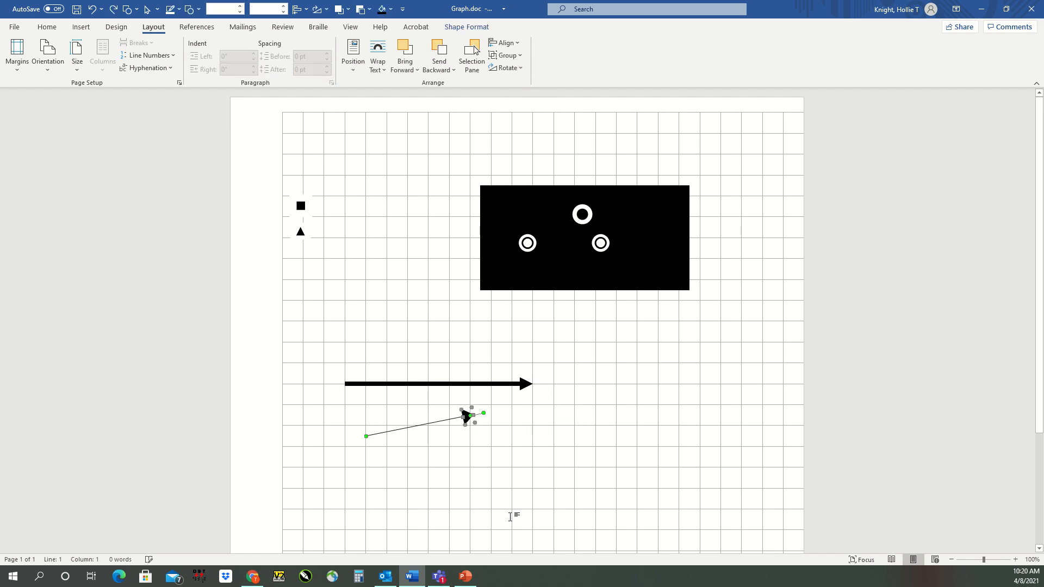
- Move the ungrouped slanted line and its triangle arrowhead separately down and to the right, and undo both moves
{"action": "left_click", "coordinate": [512, 515]}
{"action": "left_click_drag", "start_coordinate": [434, 423], "coordinate": [498, 499]}
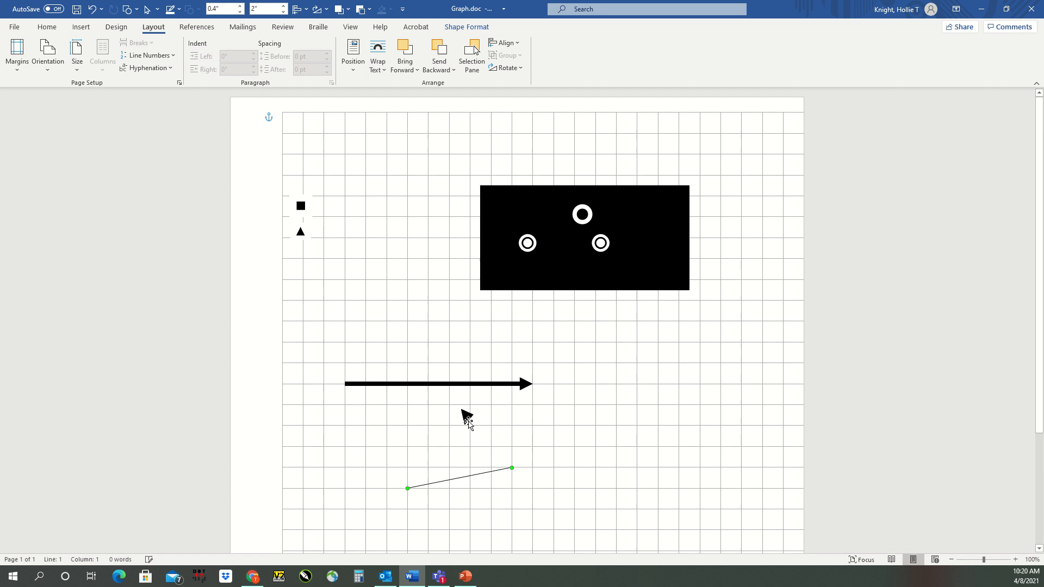
{"action": "left_click_drag", "start_coordinate": [465, 416], "coordinate": [507, 441]}
{"action": "key", "text": "ctrl+z"}
{"action": "key", "text": "ctrl+z"}
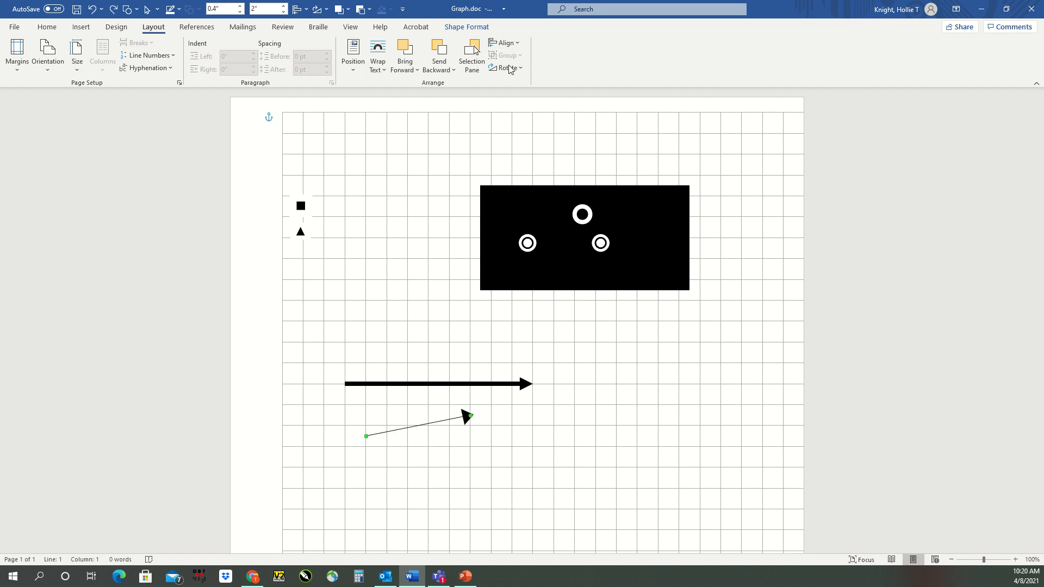
{"action": "mouse_move", "coordinate": [428, 3]}
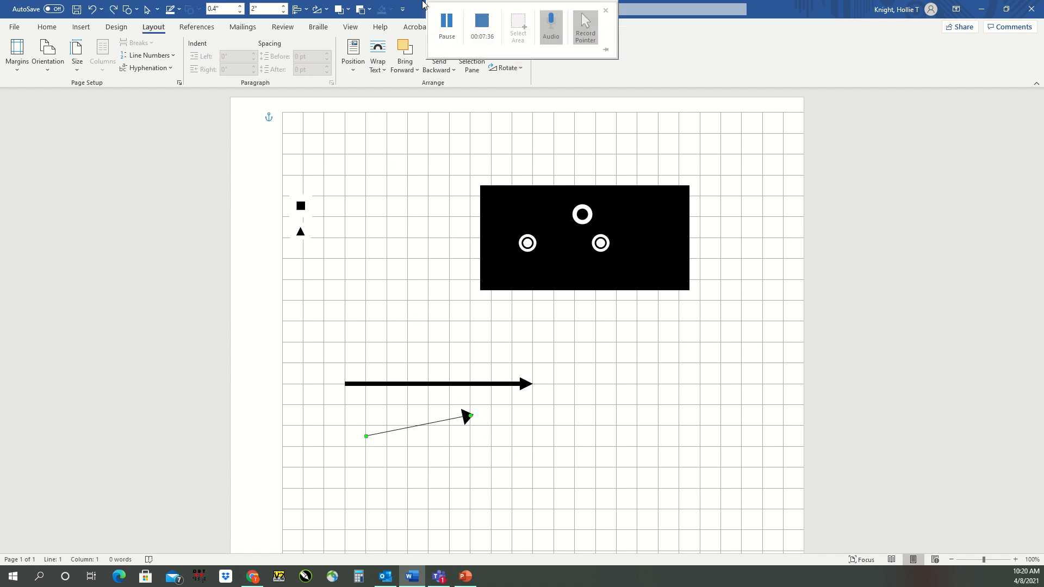